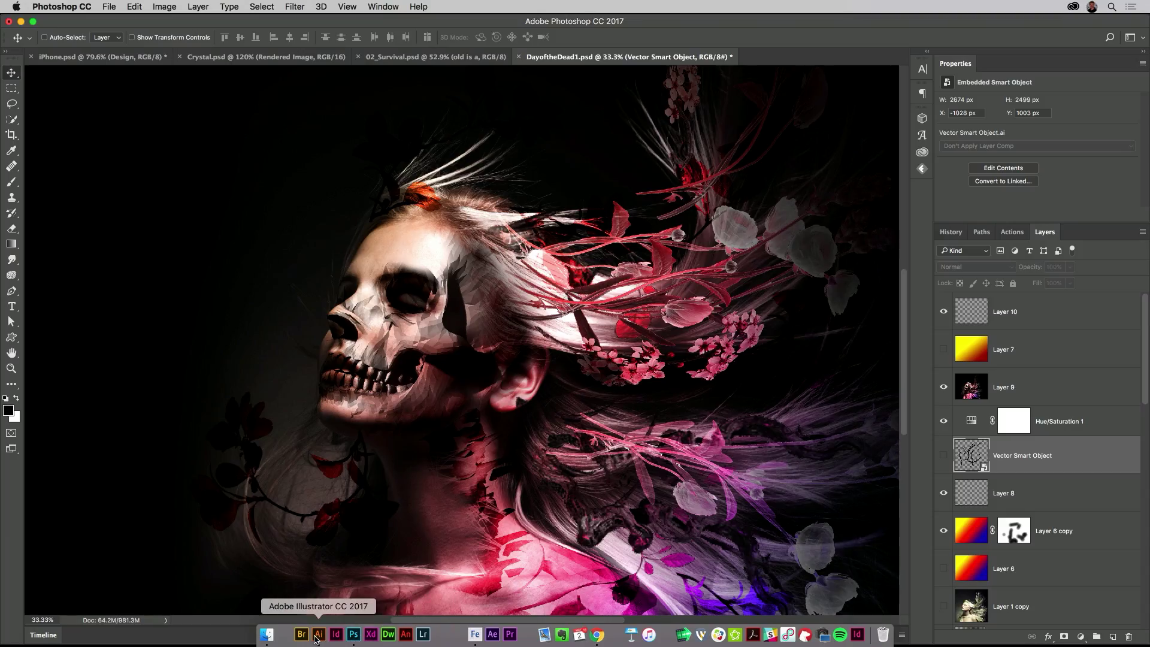
Switch from Photoshop to the MakeItBegin.ai document in Illustrator
left_click(315, 637)
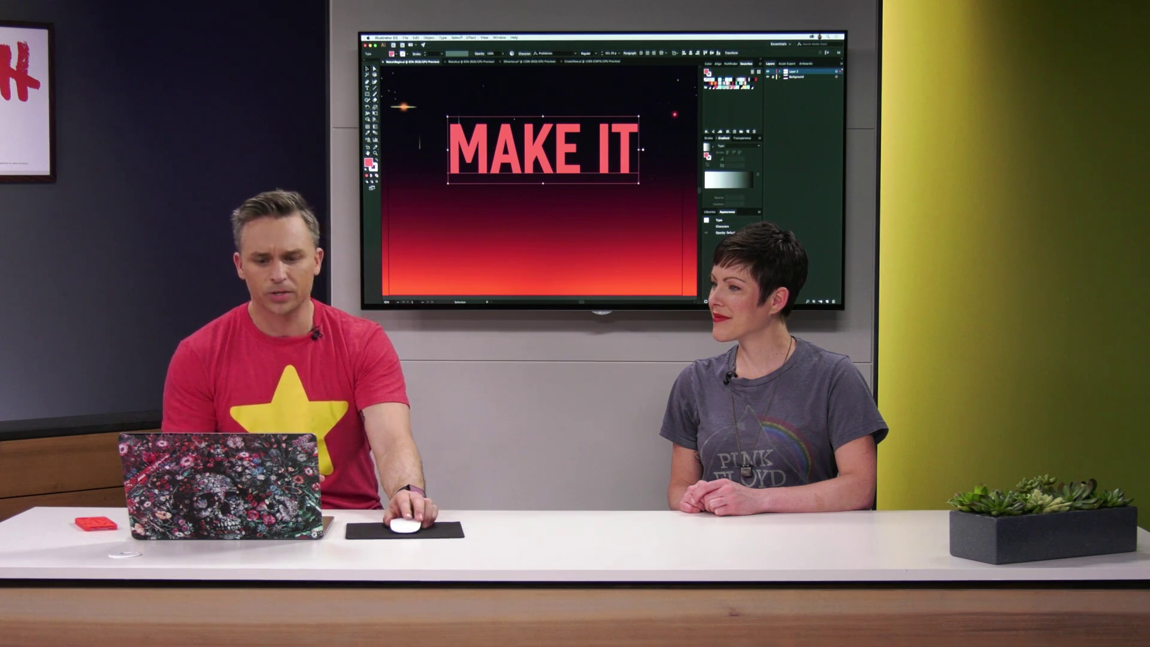
Apply Extrude & Bevel to MAKE IT with preview on, rotated to -40°, 33°, -23°
left_click(470, 37)
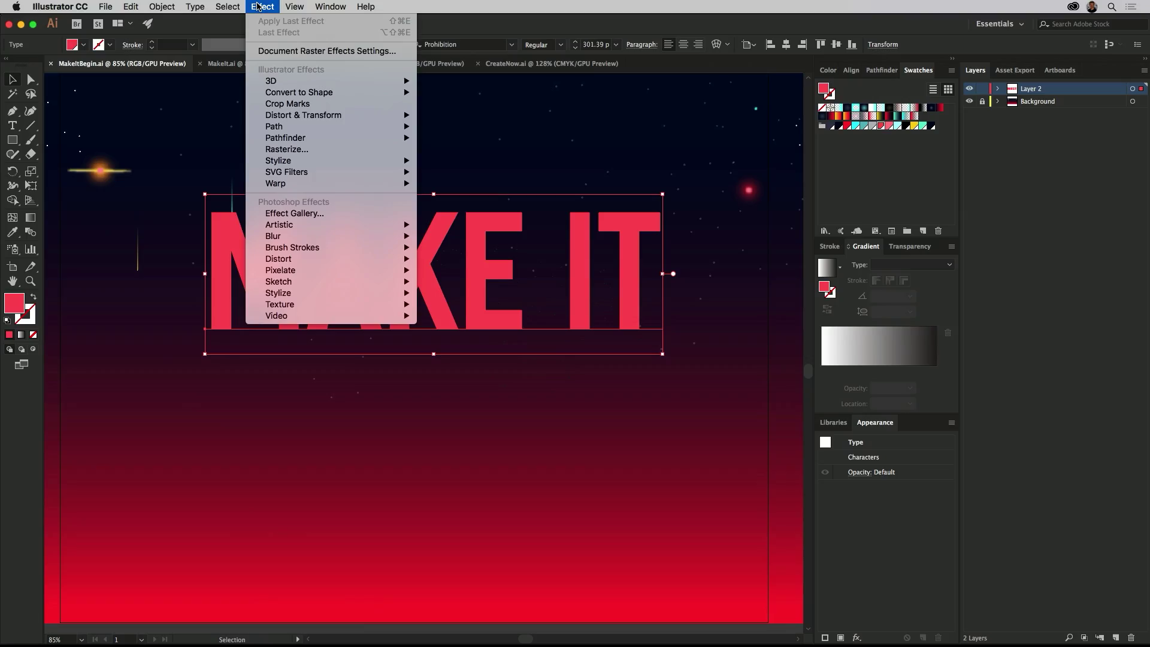
mouse_move(268, 82)
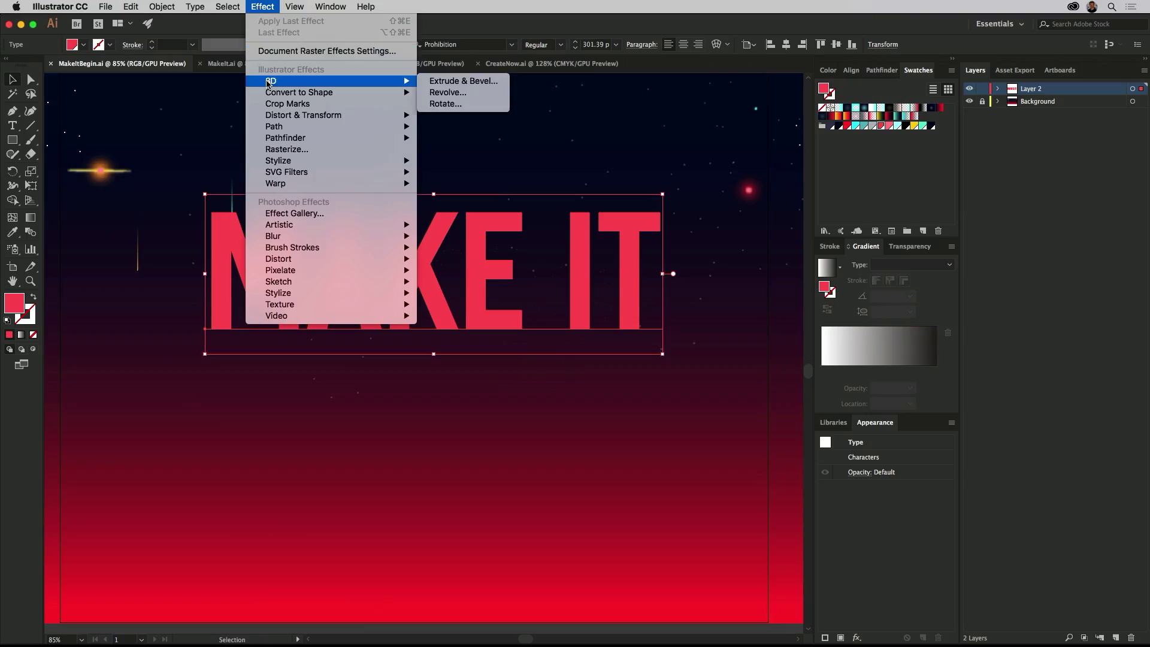
left_click(488, 83)
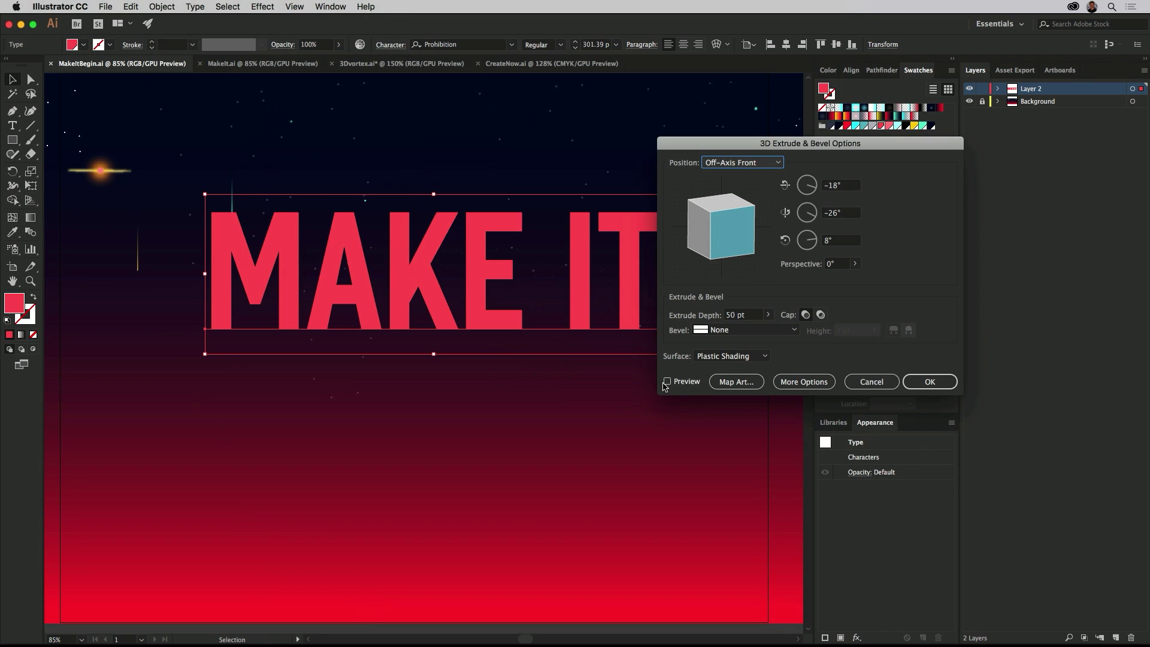
left_click(668, 382)
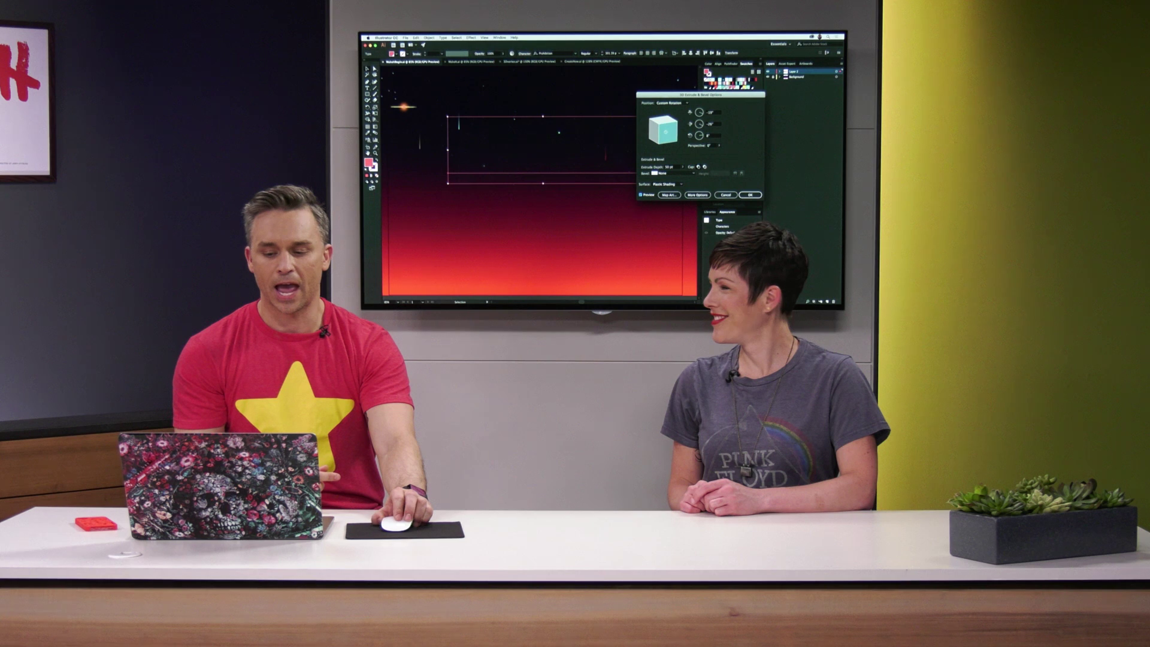
left_click_drag(725, 215, 750, 220)
left_click_drag(659, 136, 660, 134)
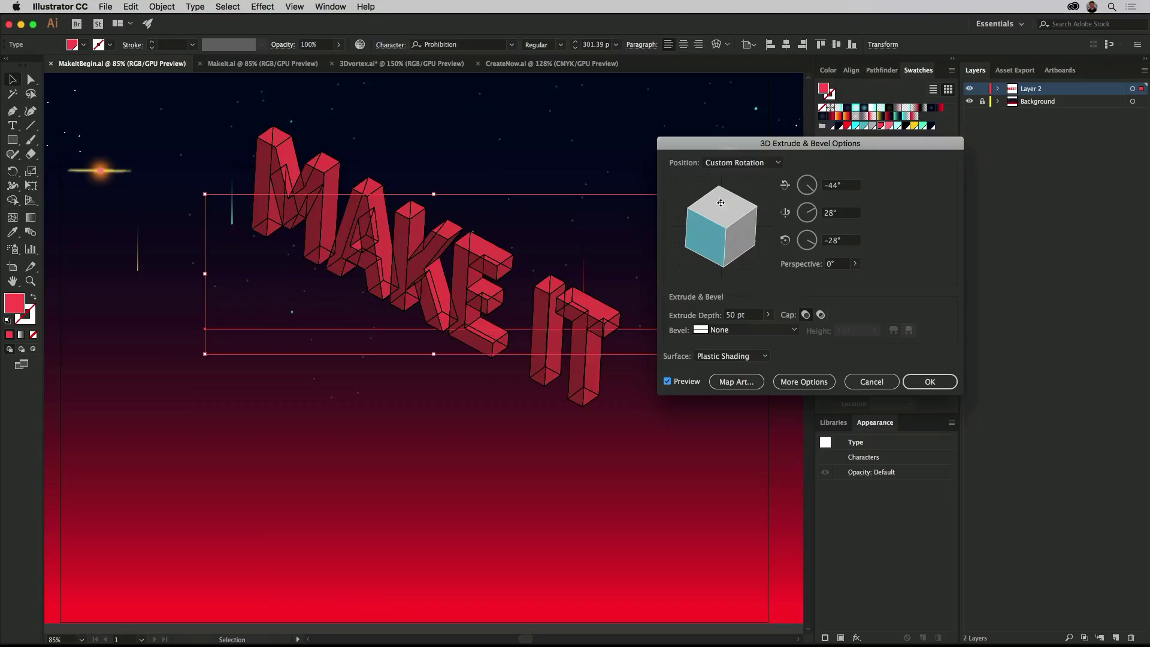
left_click_drag(722, 209, 760, 169)
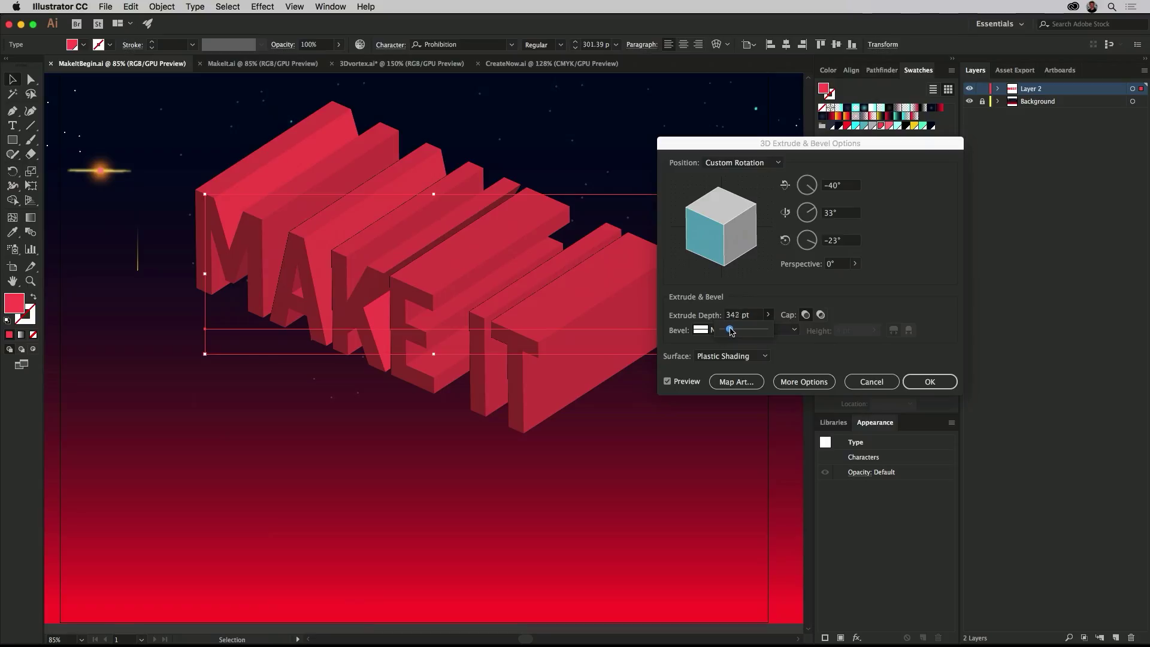
Set extrusion depth to 347 pt, perspective 0°, position Isometric Left, and apply the effect
left_click_drag(731, 331, 732, 332)
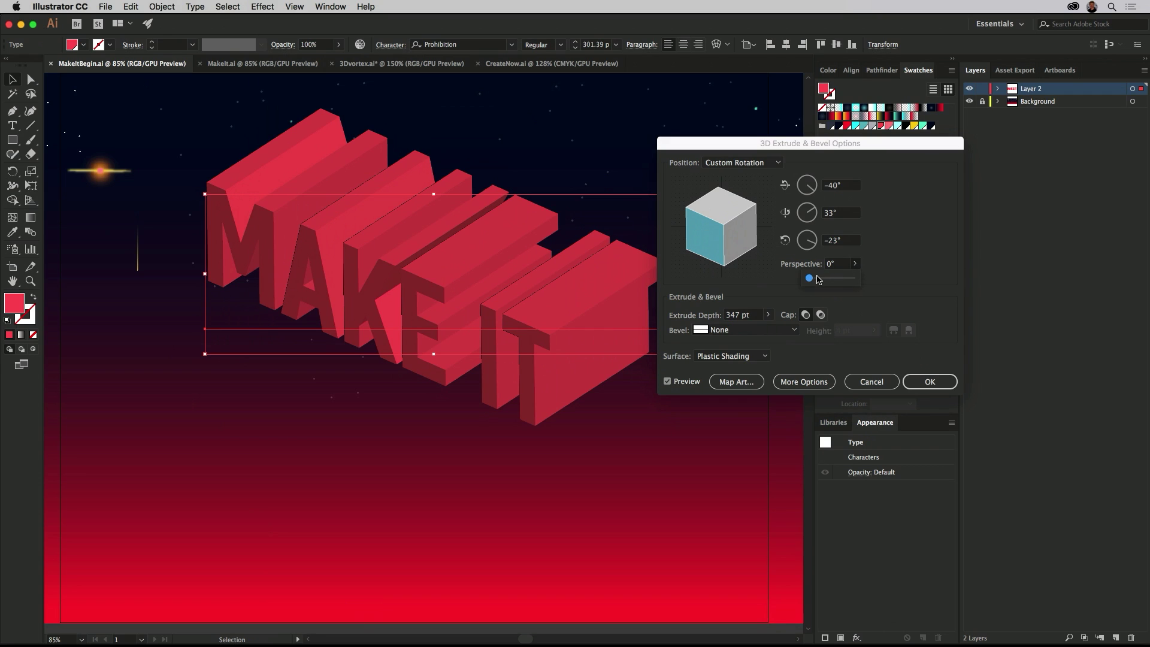
left_click_drag(818, 279, 818, 280)
left_click(710, 274)
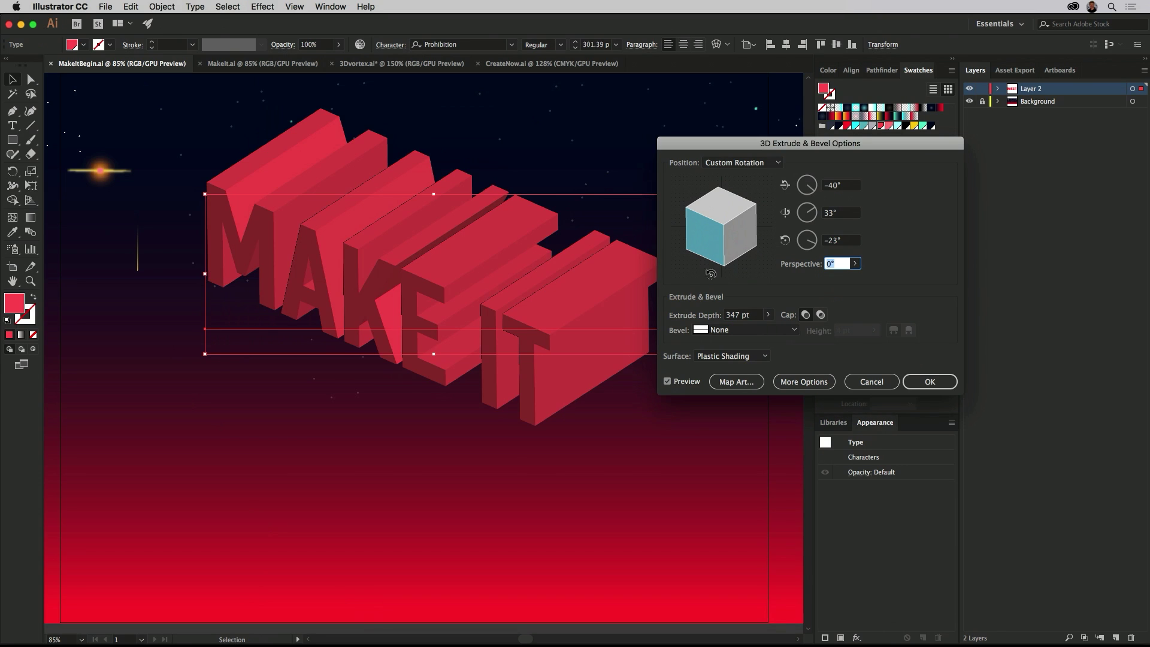
left_click(778, 164)
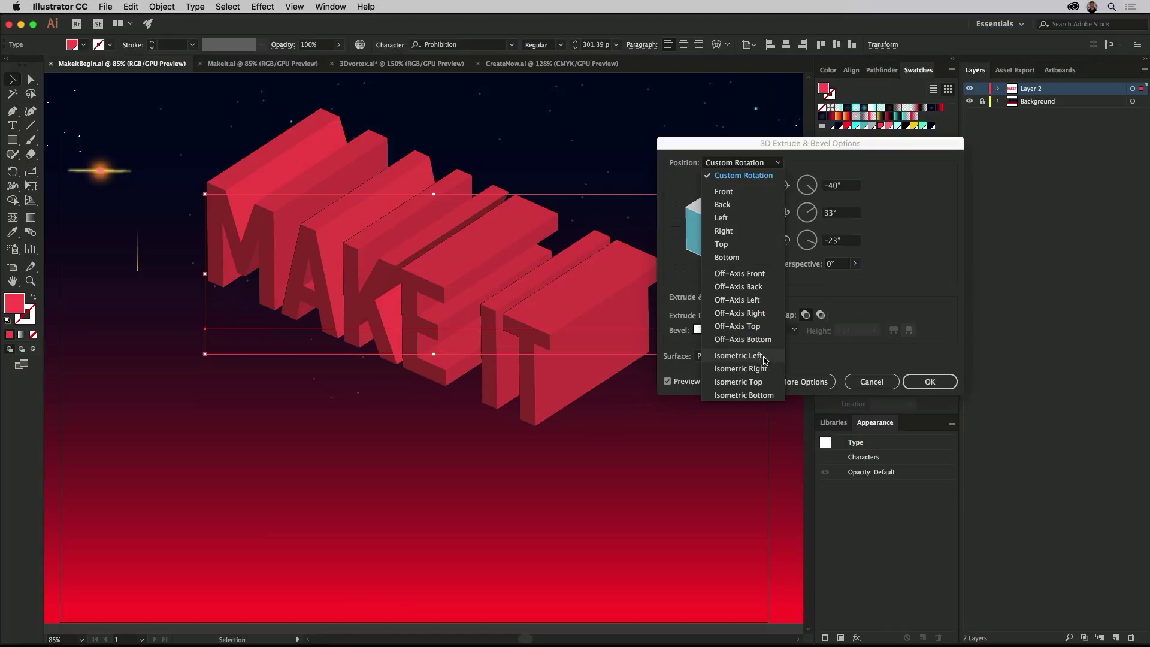
left_click(738, 356)
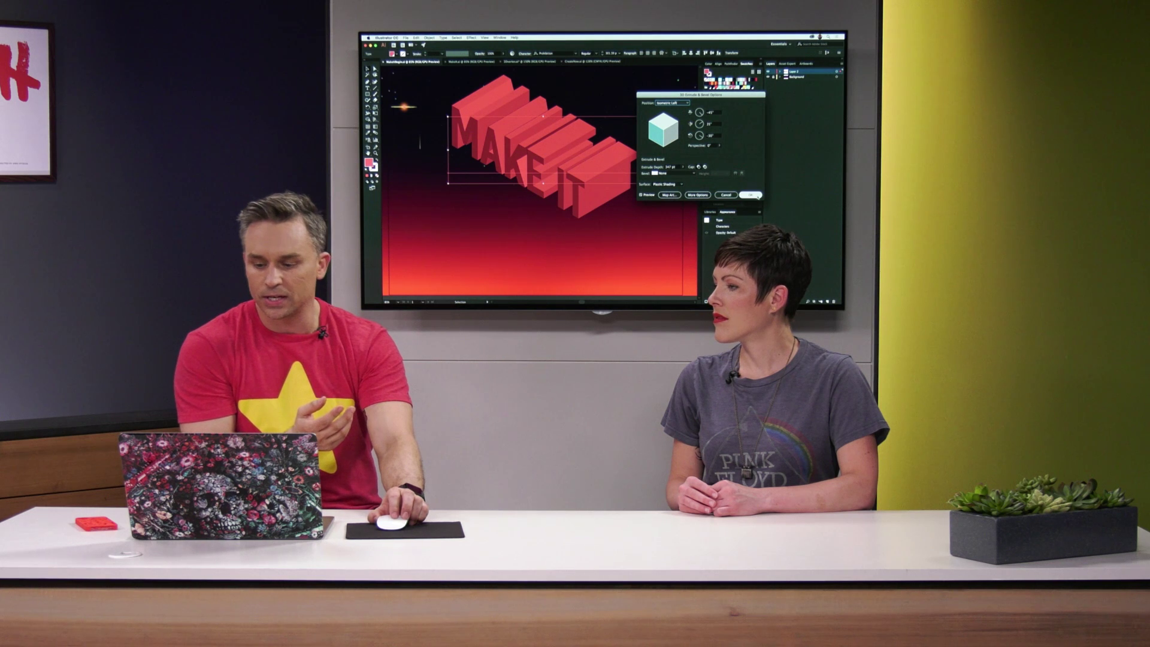
key("Return")
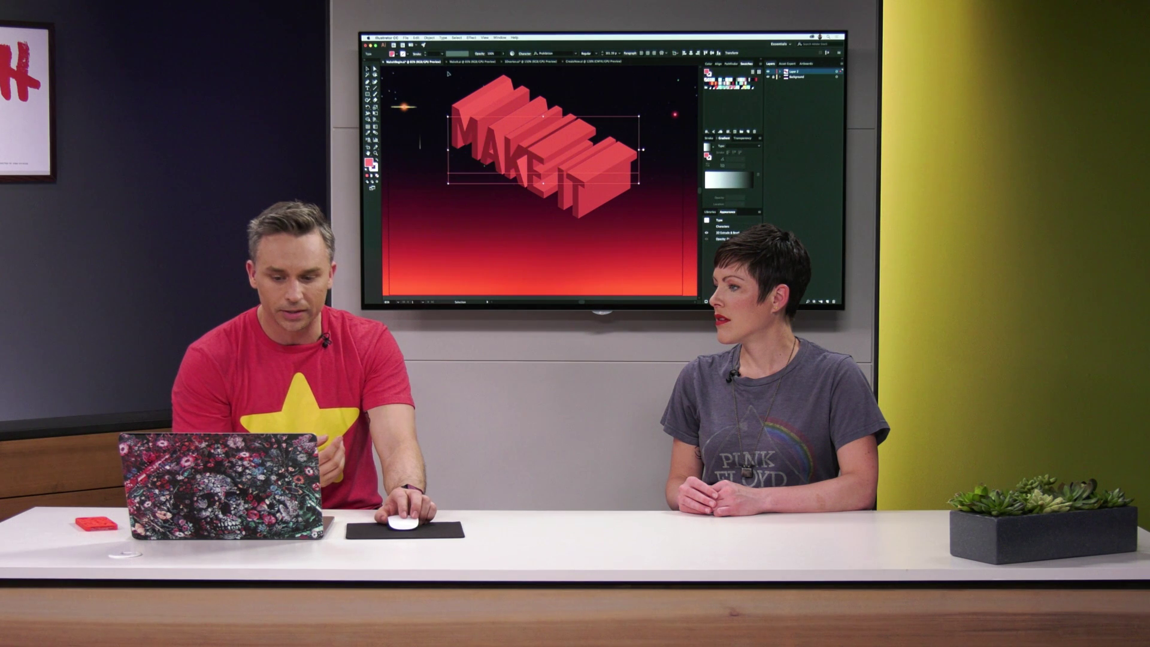
double_click(499, 152)
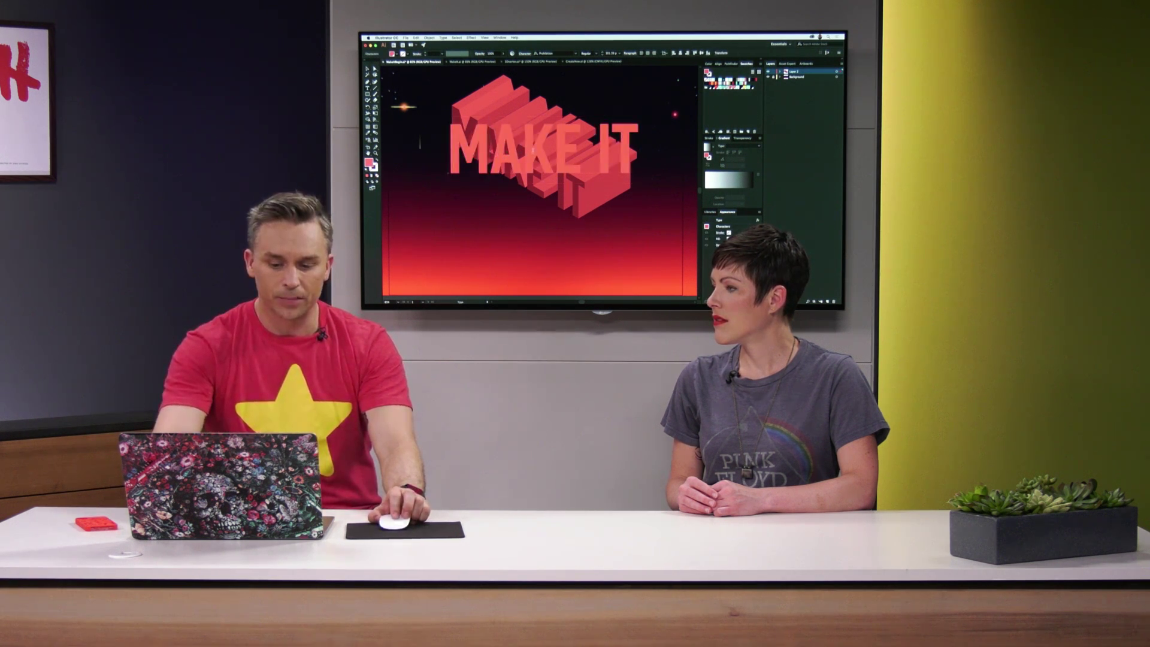
left_click_drag(523, 150, 553, 150)
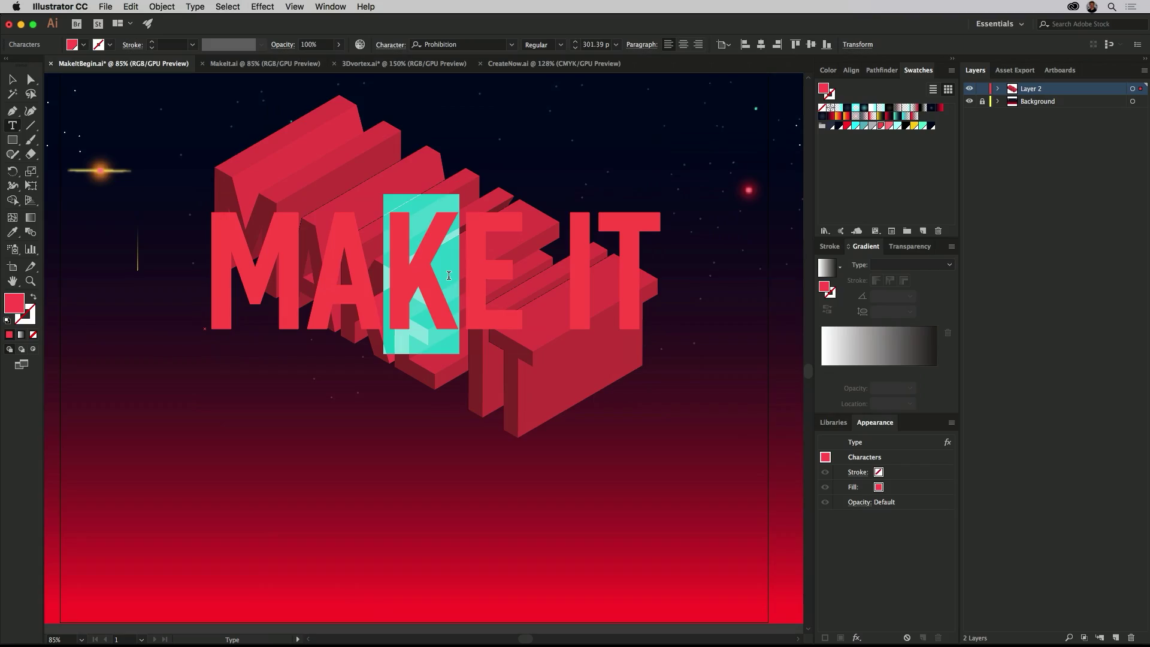
type("D")
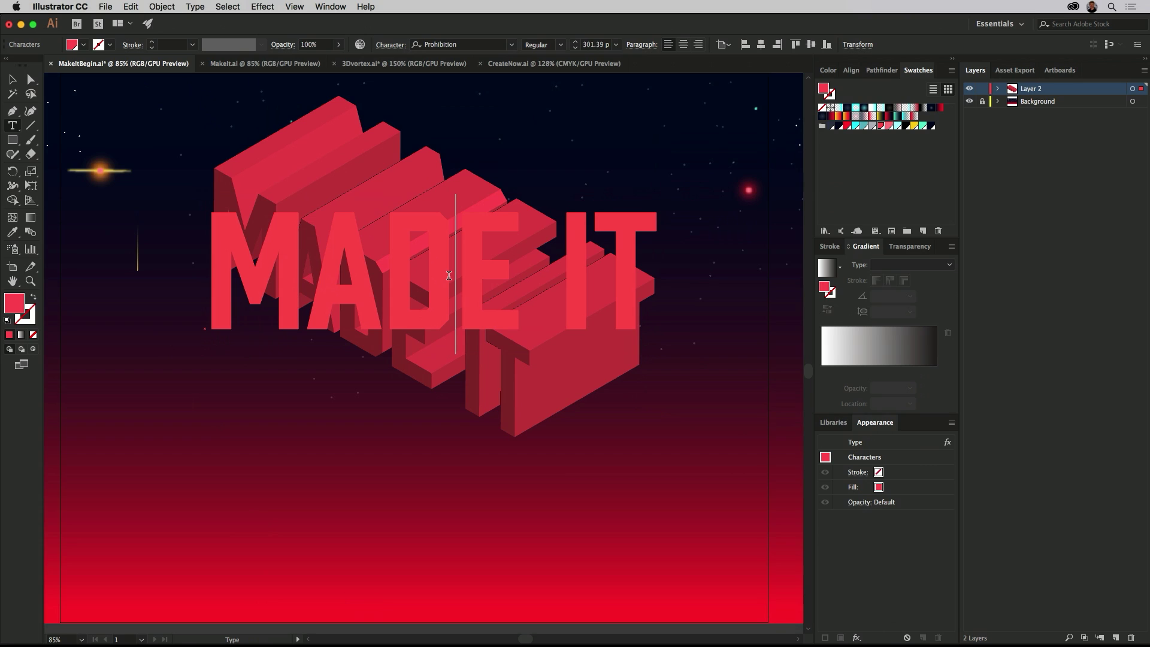
key("BackSpace")
type("K")
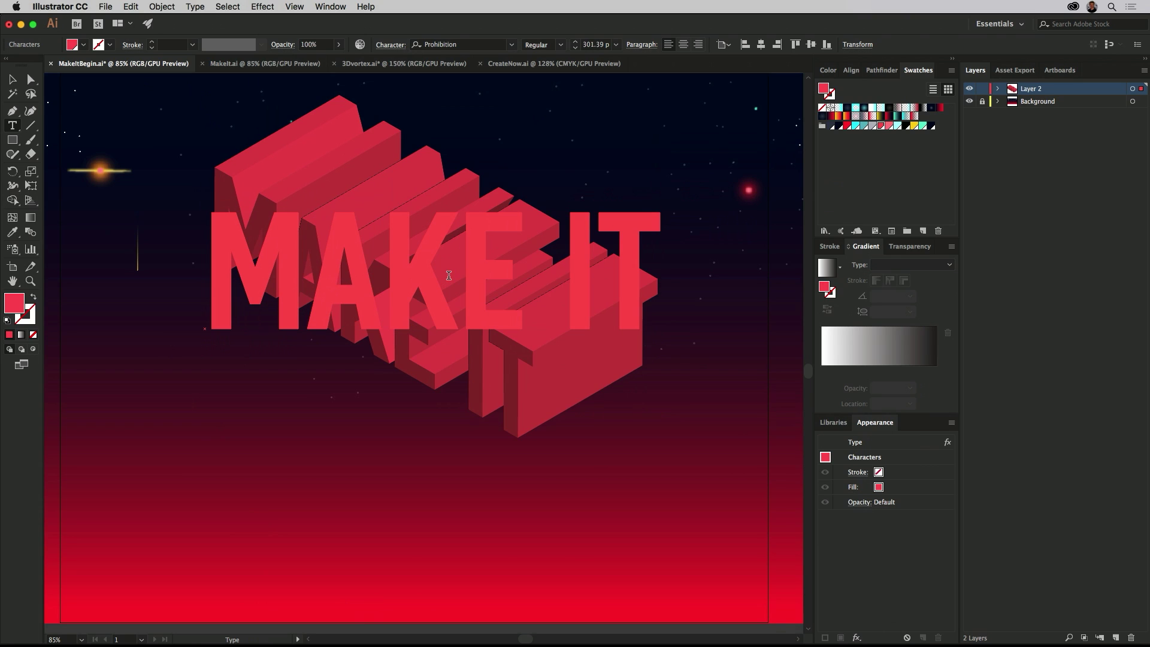
key("Escape")
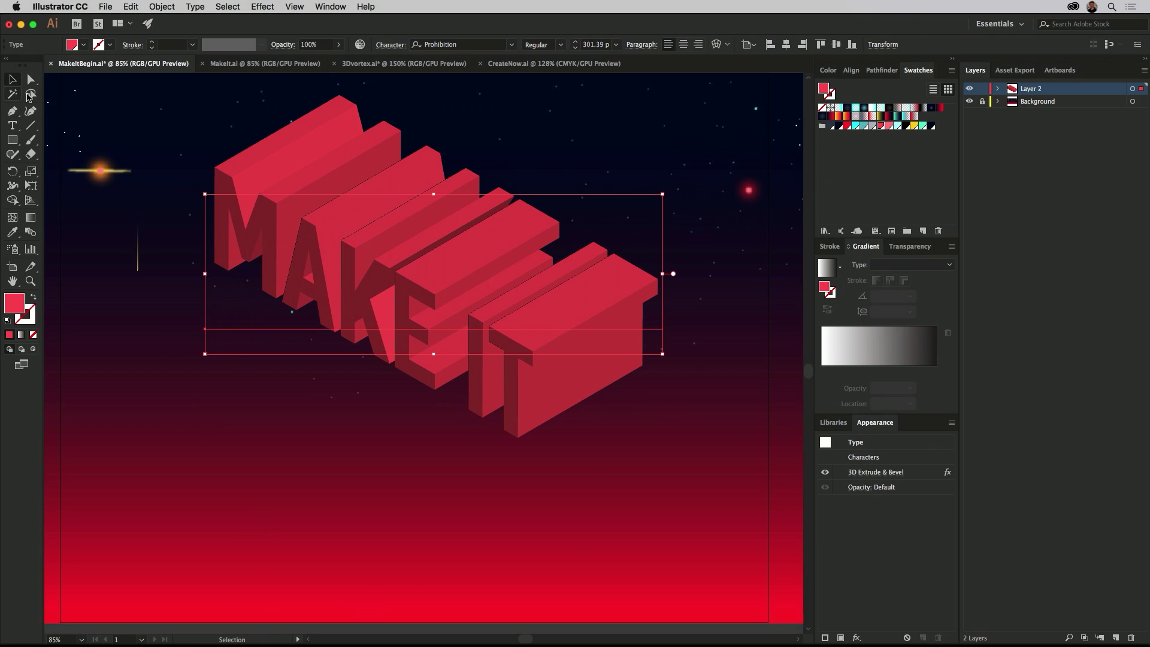
left_click(195, 7)
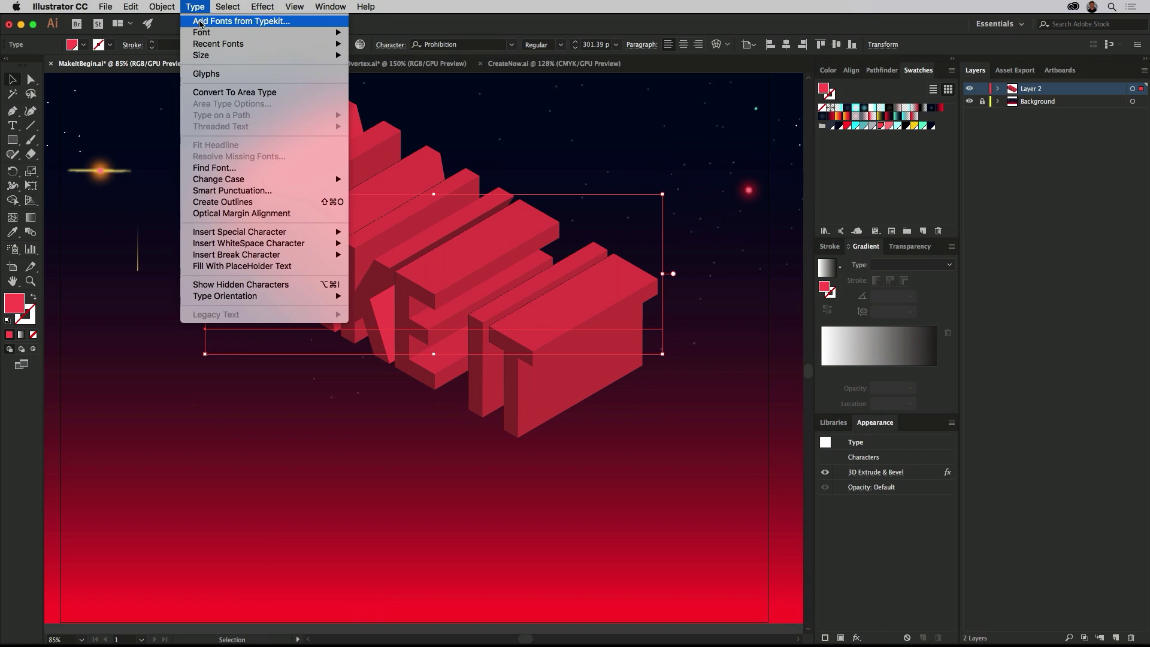
Expand the 3D MAKE IT appearance into shapes and ungroup the letters
mouse_move(159, 8)
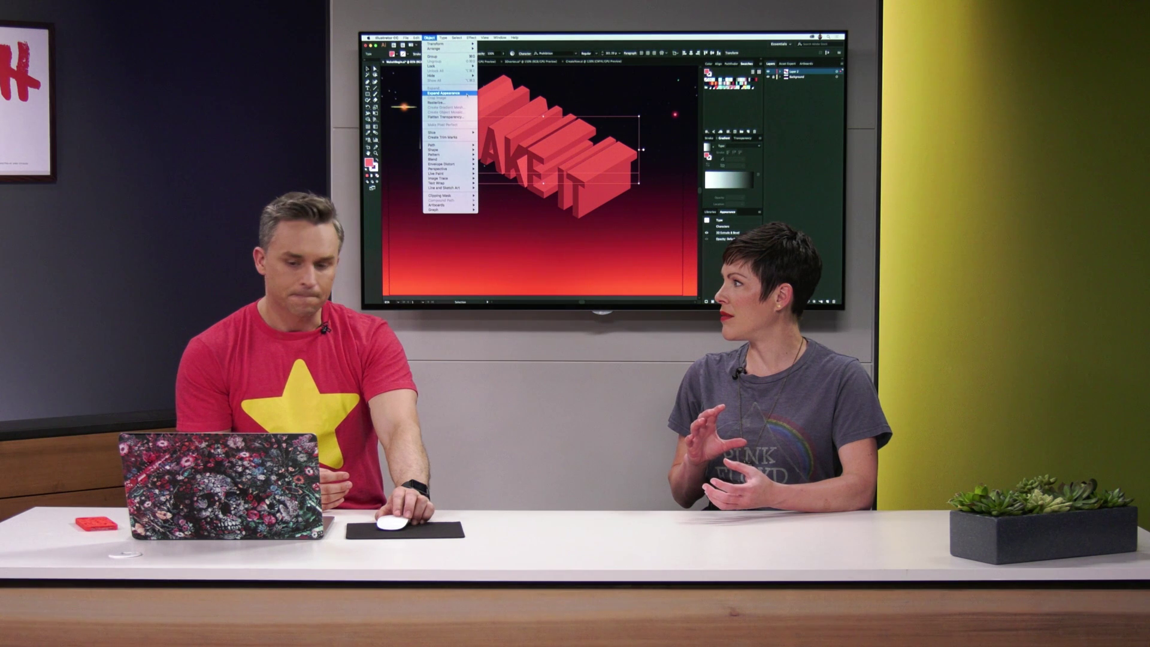
left_click(251, 143)
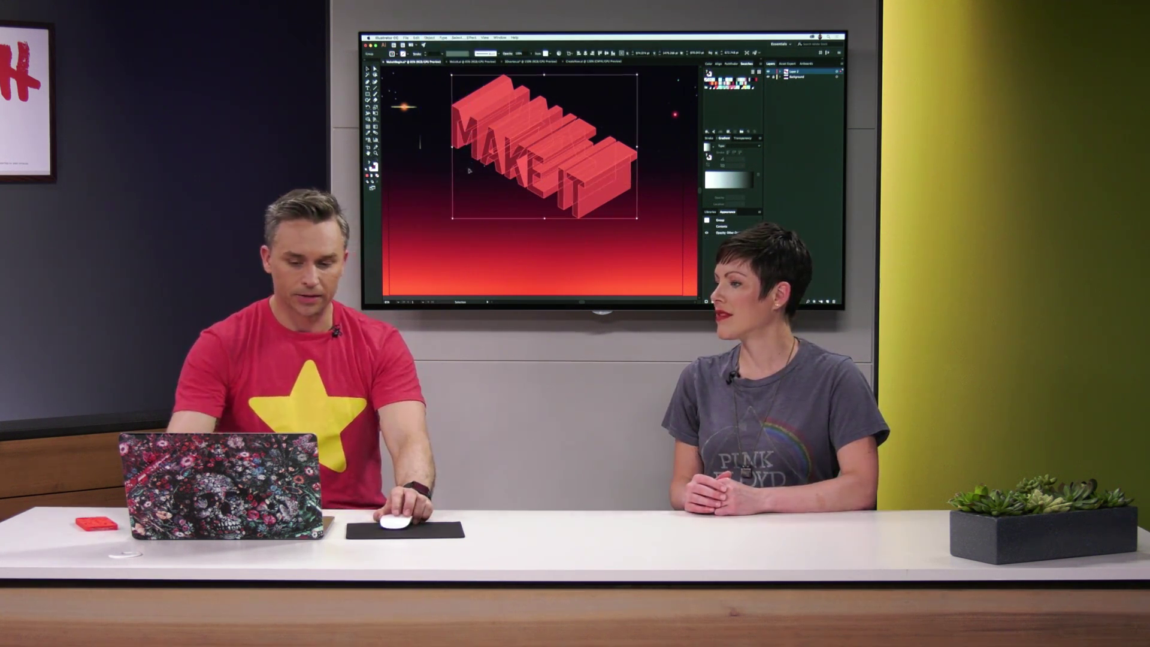
right_click(484, 135)
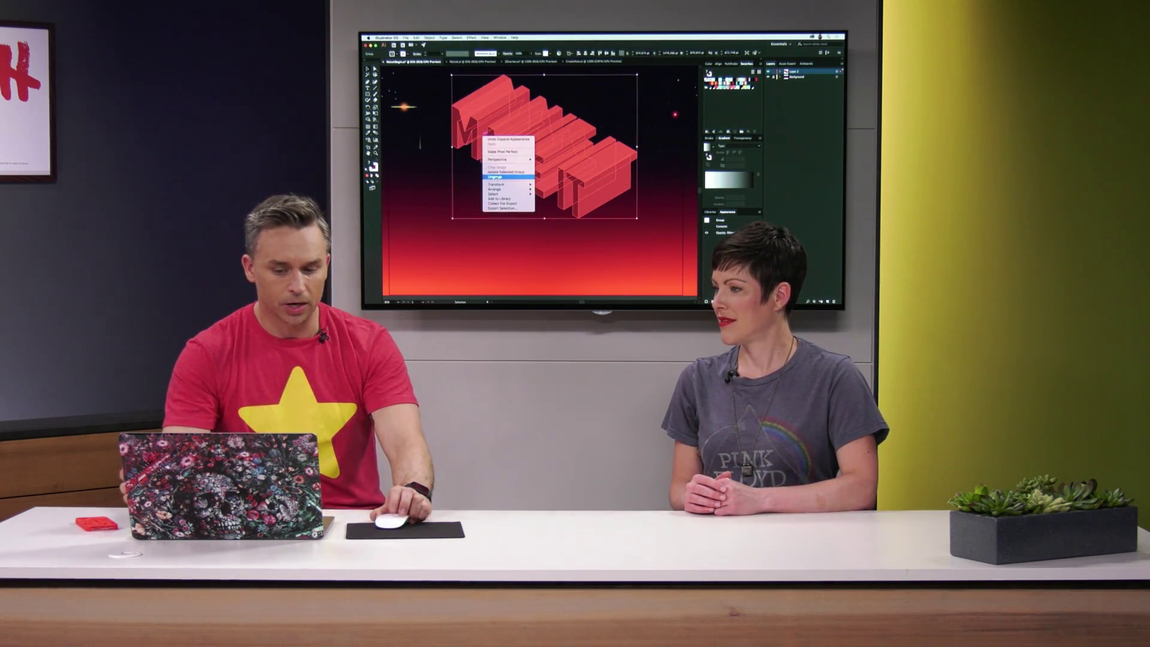
left_click(495, 177)
Move individual letter pieces such as the T, then bring up the finished MakeIt.ai illustration
left_click(439, 167)
left_click(504, 160)
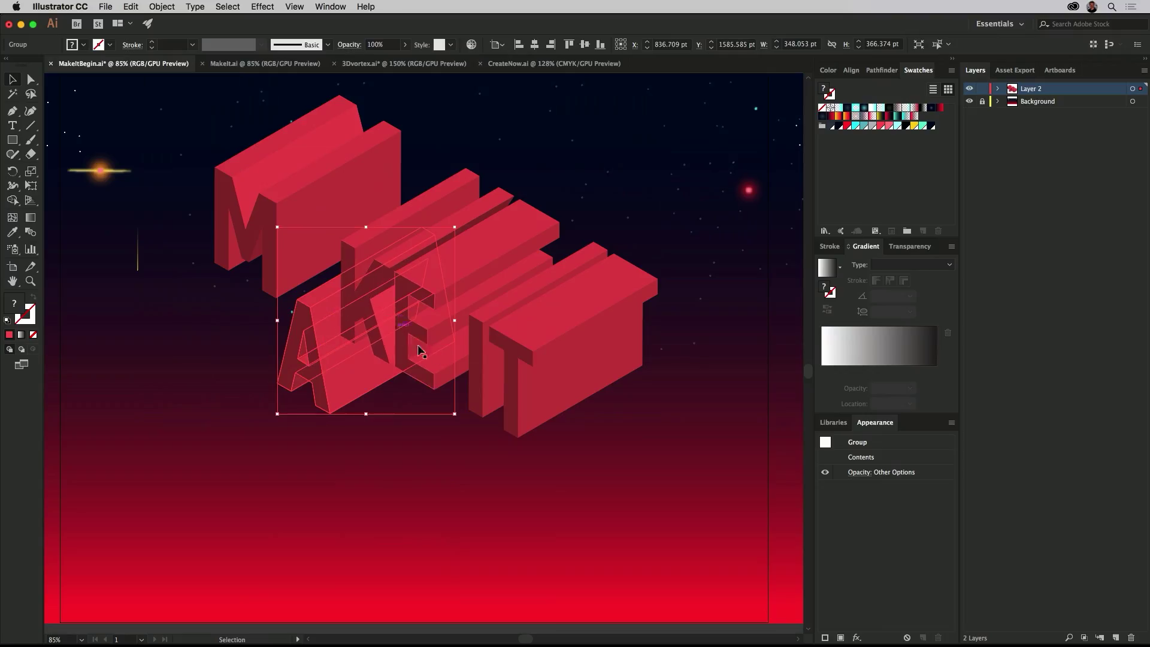
left_click_drag(510, 371, 491, 389)
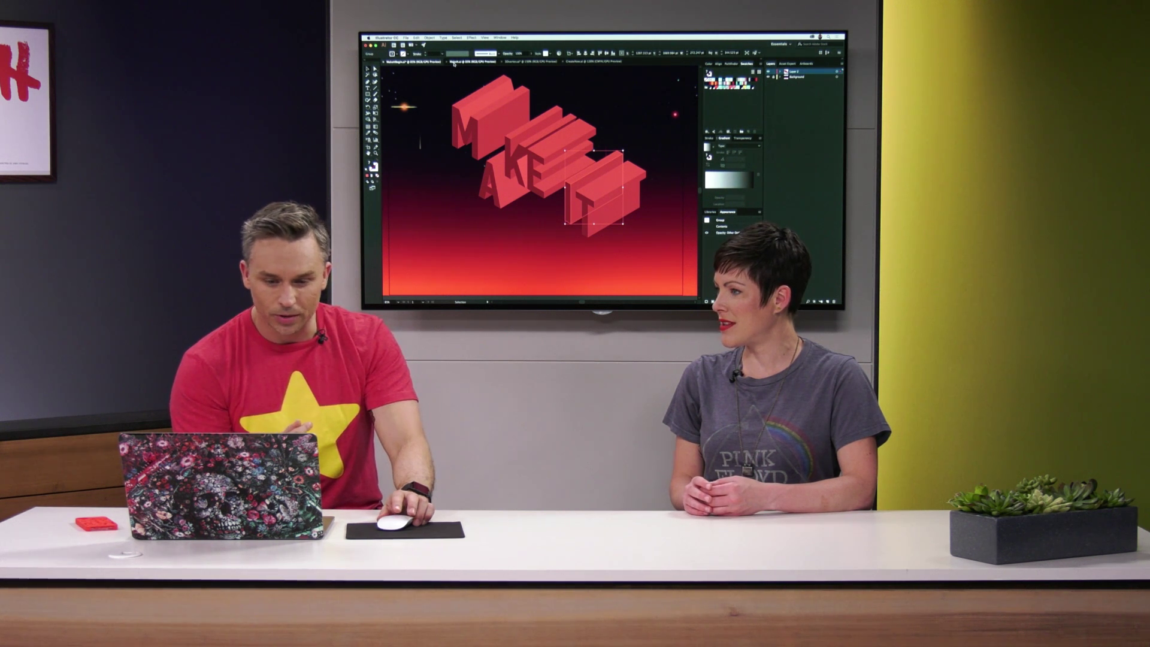
left_click(265, 63)
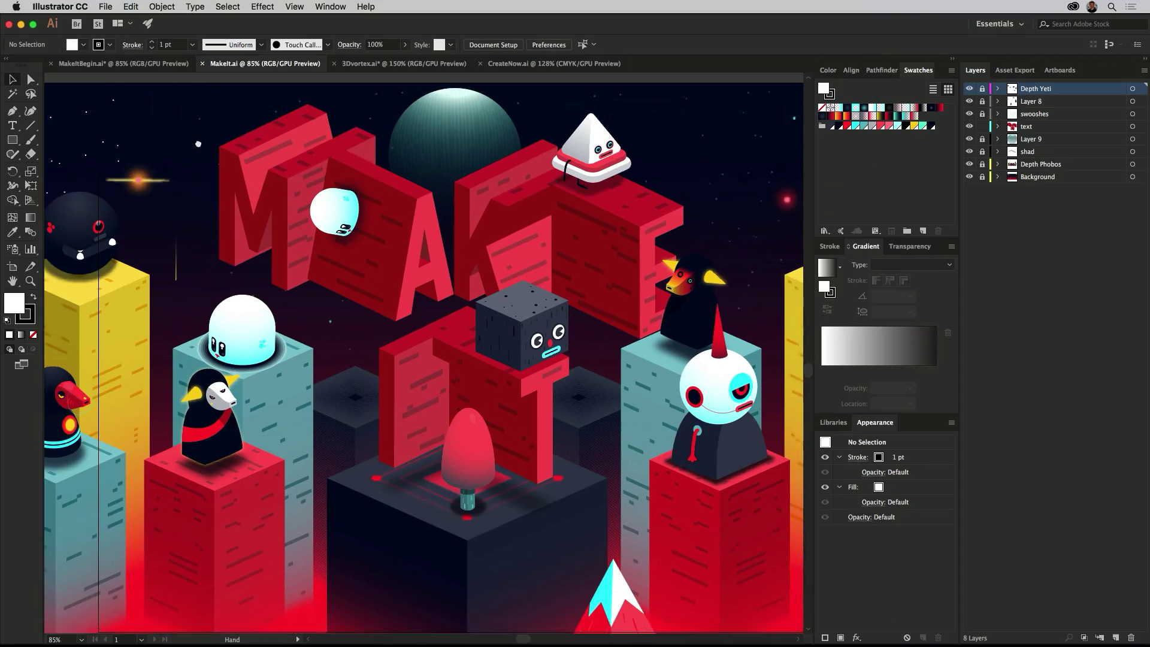
Pan the MakeIt.ai scene, select the big red M, then switch to 3Dvortex.ai
left_click_drag(207, 151, 189, 136)
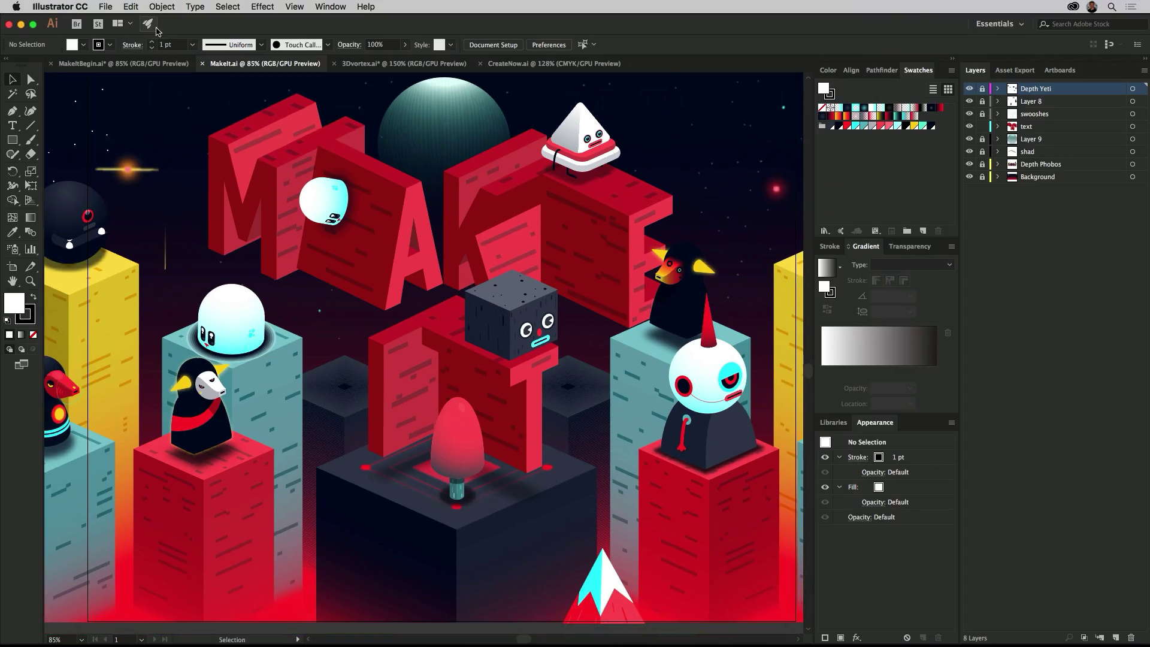
left_click(106, 6)
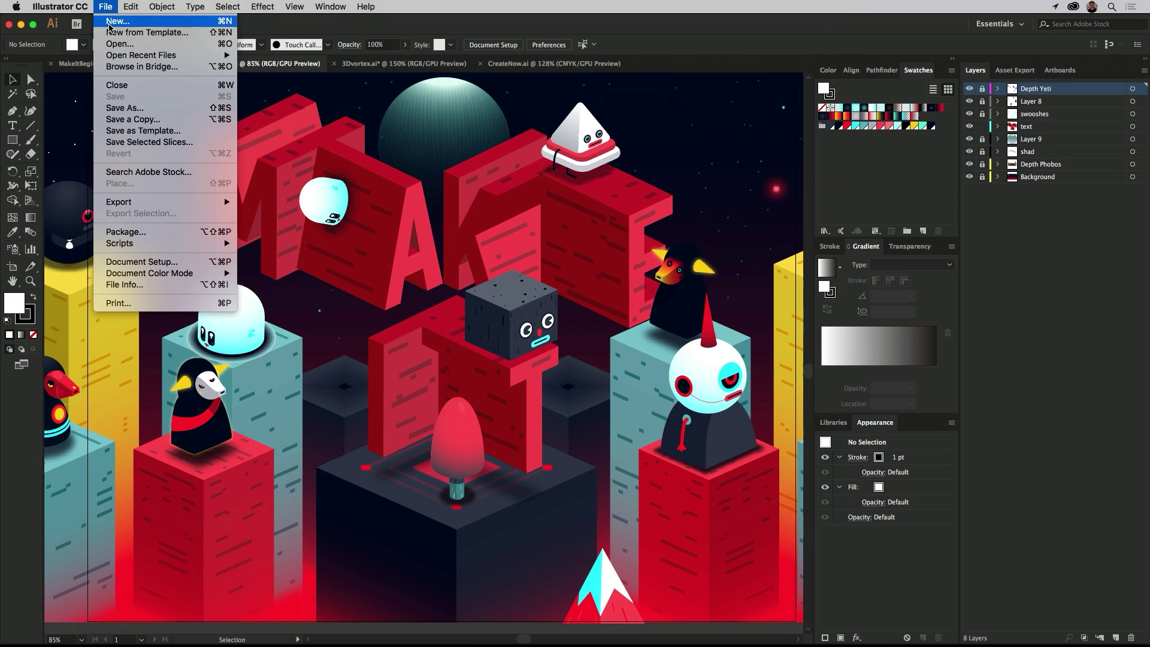
left_click(482, 189)
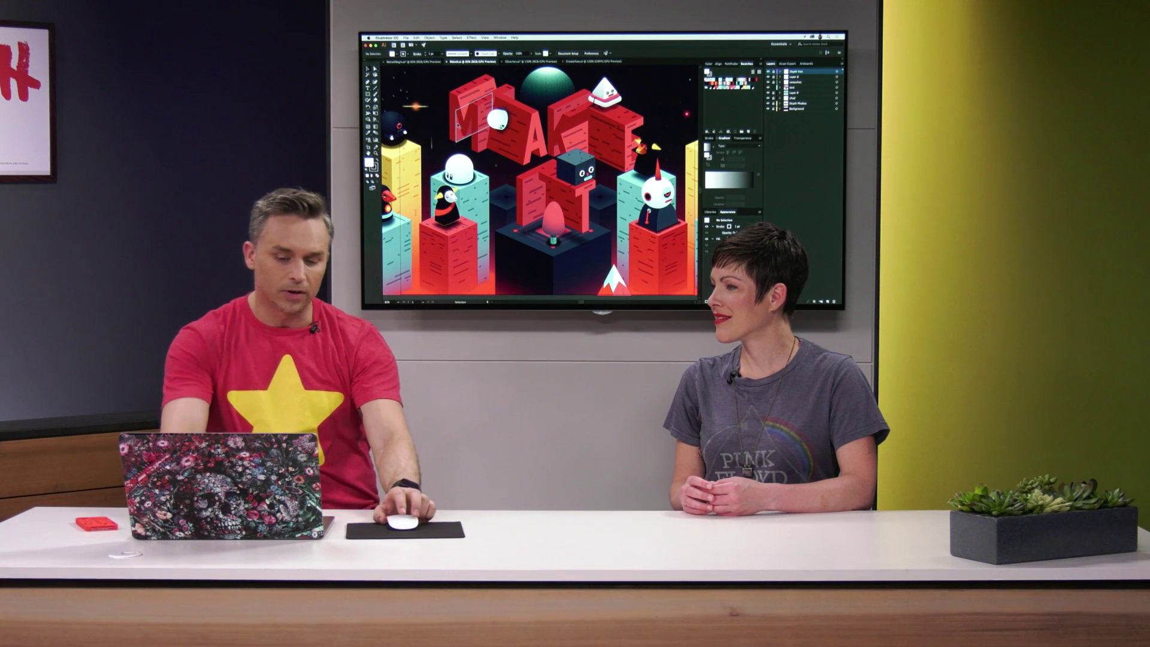
left_click_drag(460, 124, 479, 112)
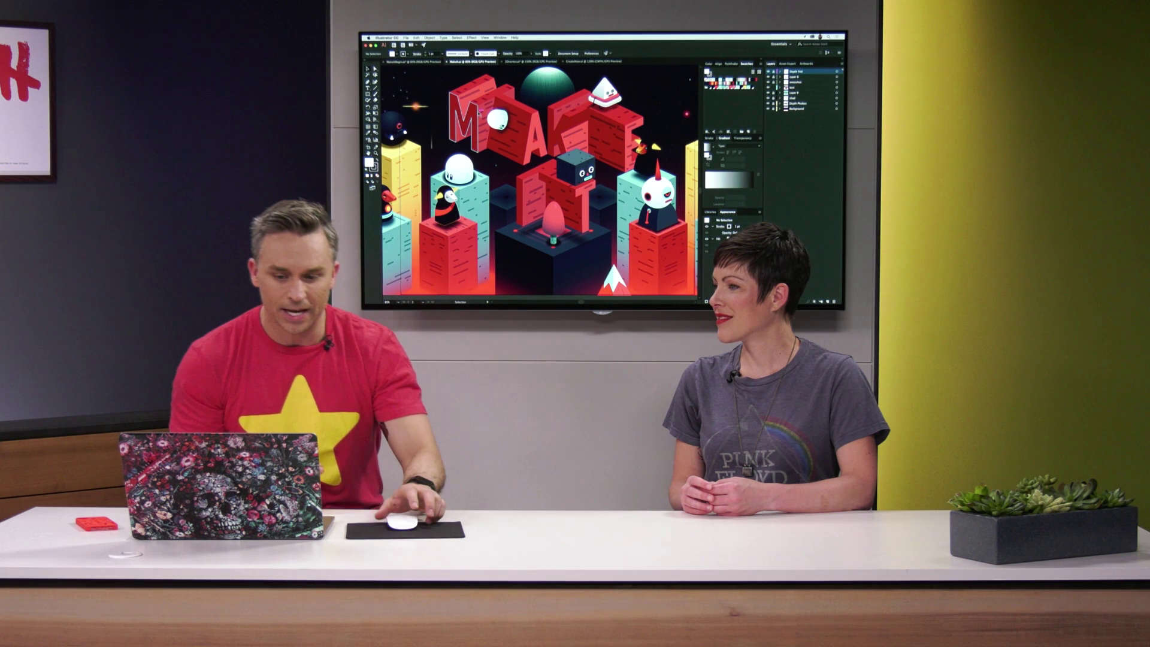
left_click(527, 62)
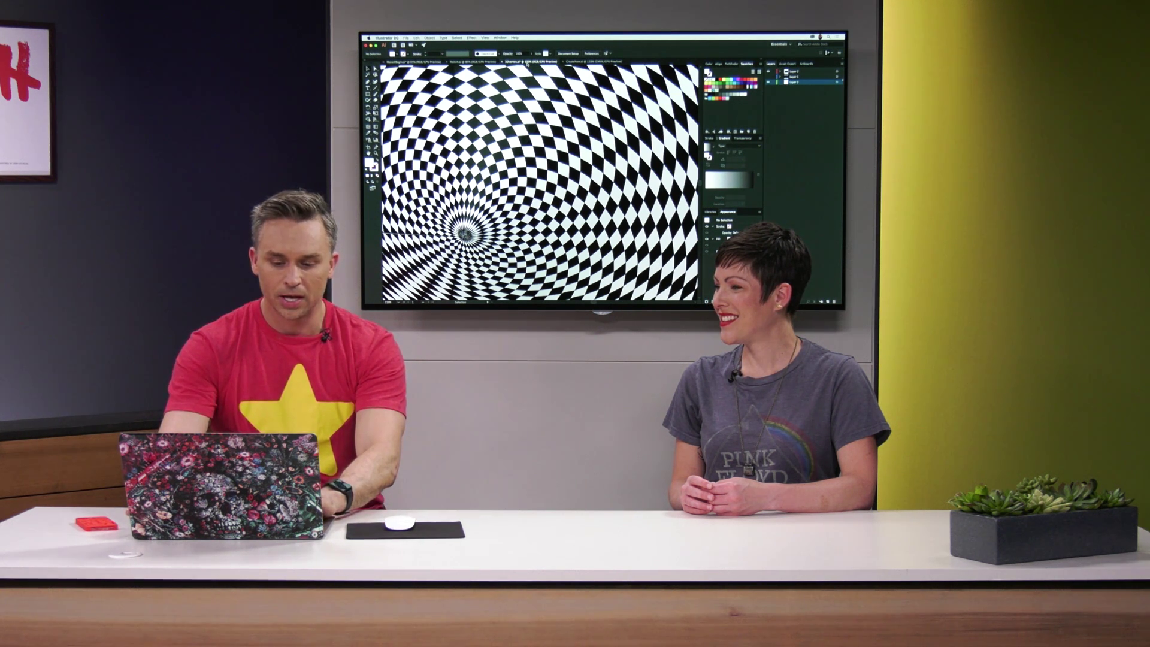
Release the vortex group's clipping mask and zoom out to see the full checkered disc
key("super+0")
right_click(476, 137)
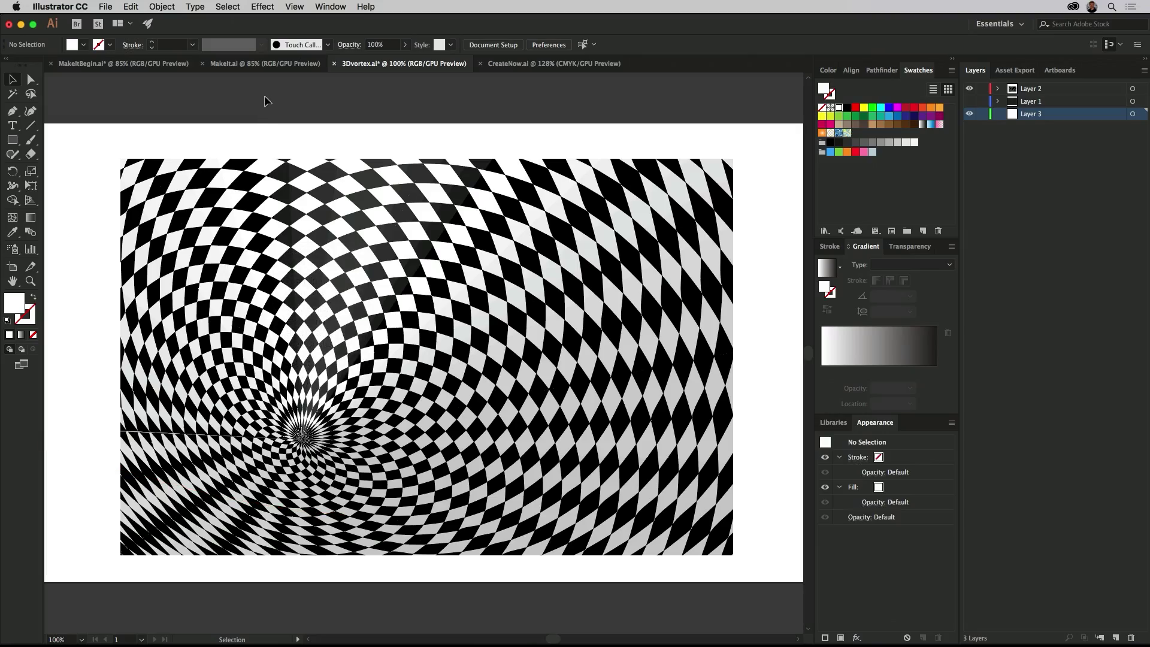
left_click(283, 240)
right_click(283, 241)
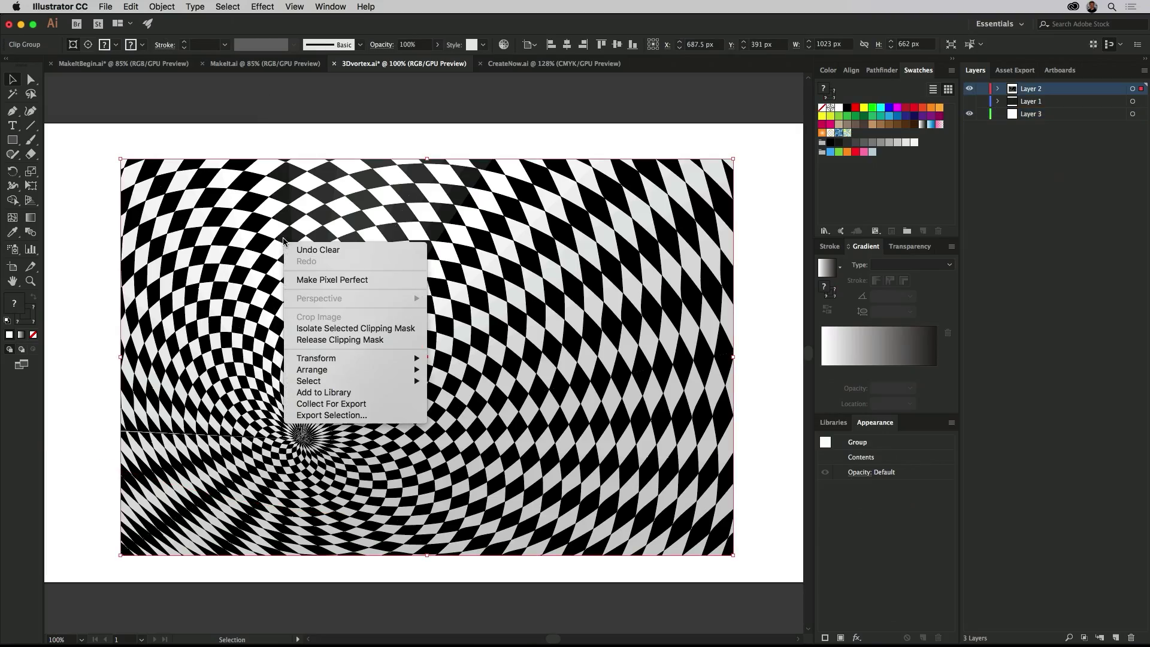
left_click(314, 340)
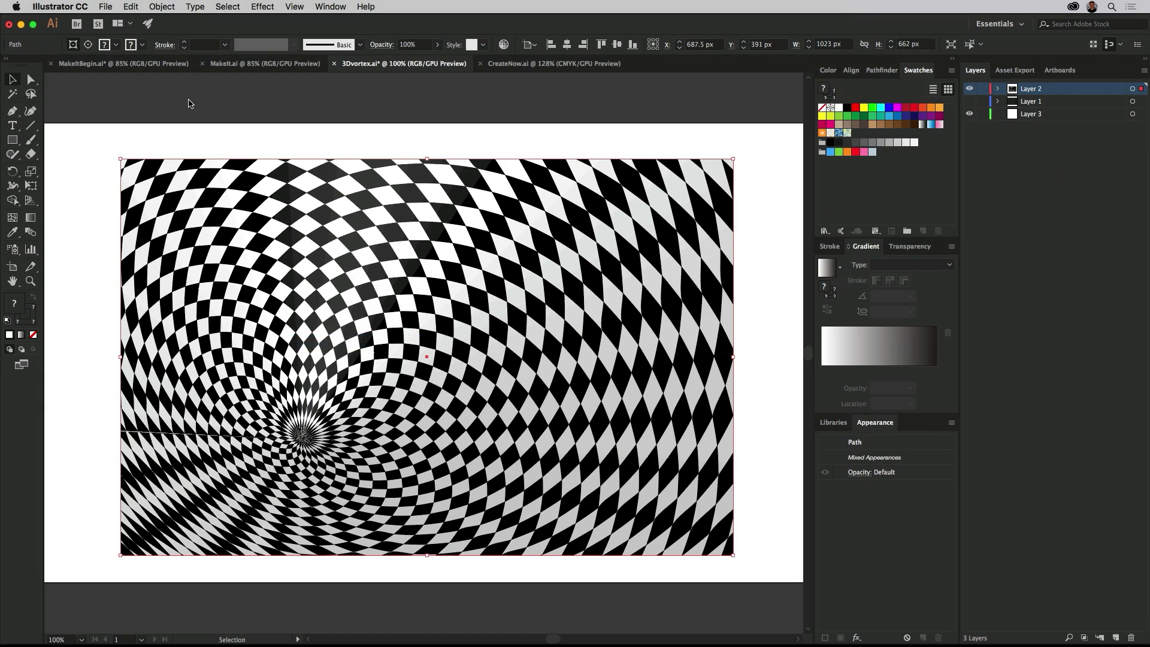
key("super+minus")
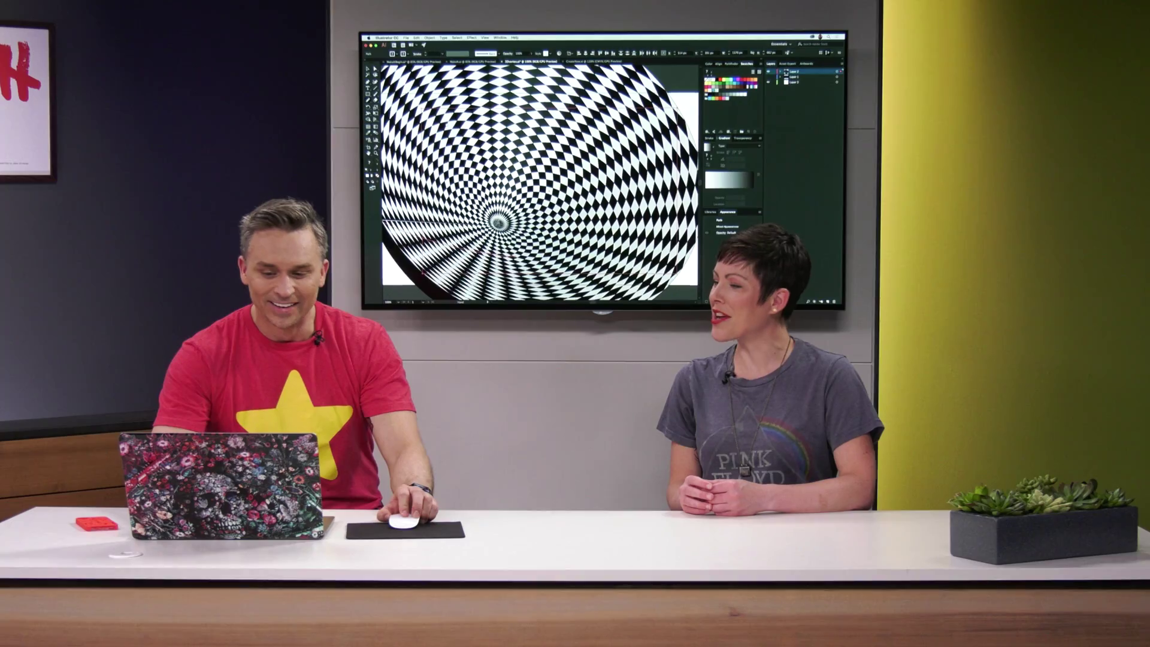
Open CreateNow.ai, switch to the Selection tool, then return to Photoshop
left_click(574, 62)
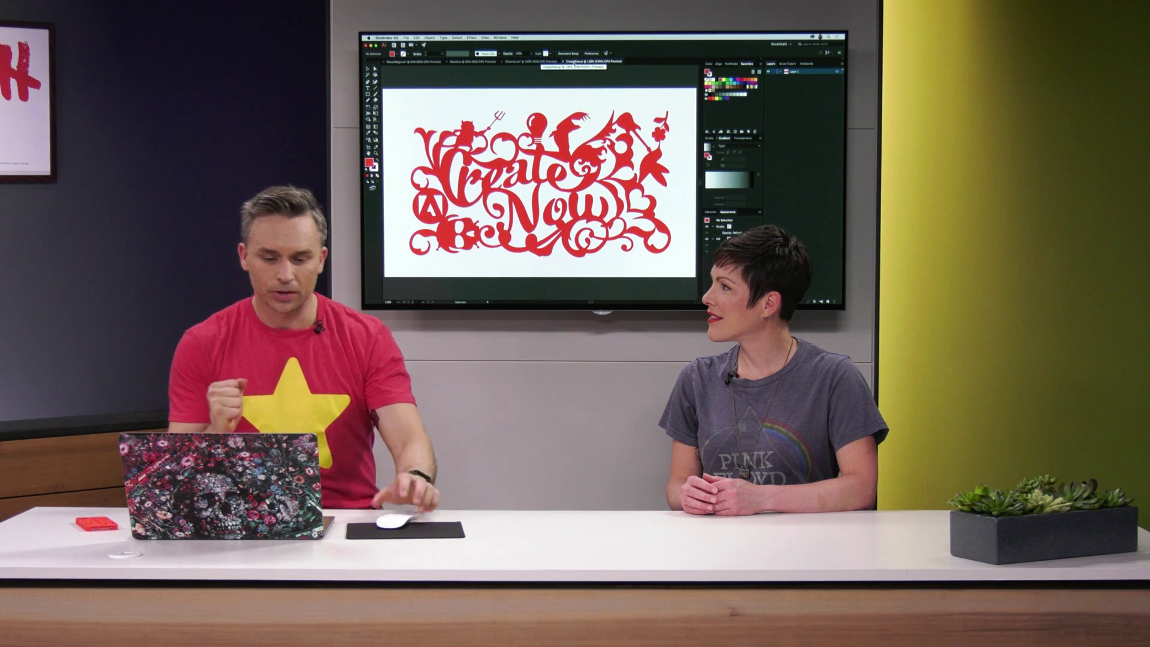
key("v")
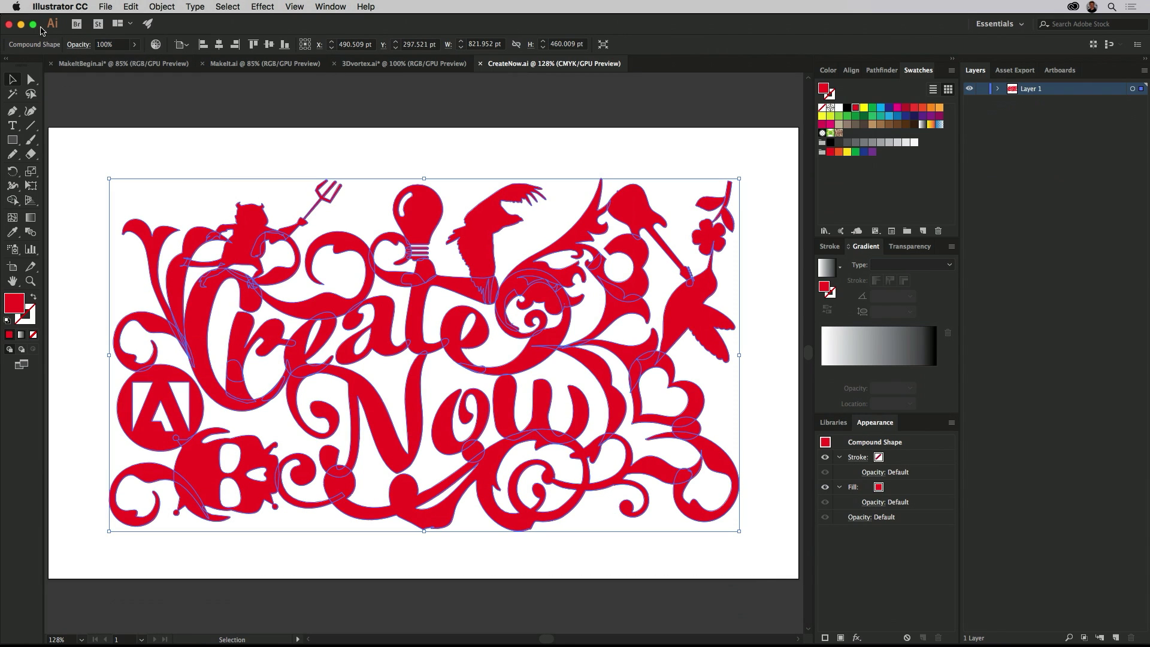
left_click(21, 25)
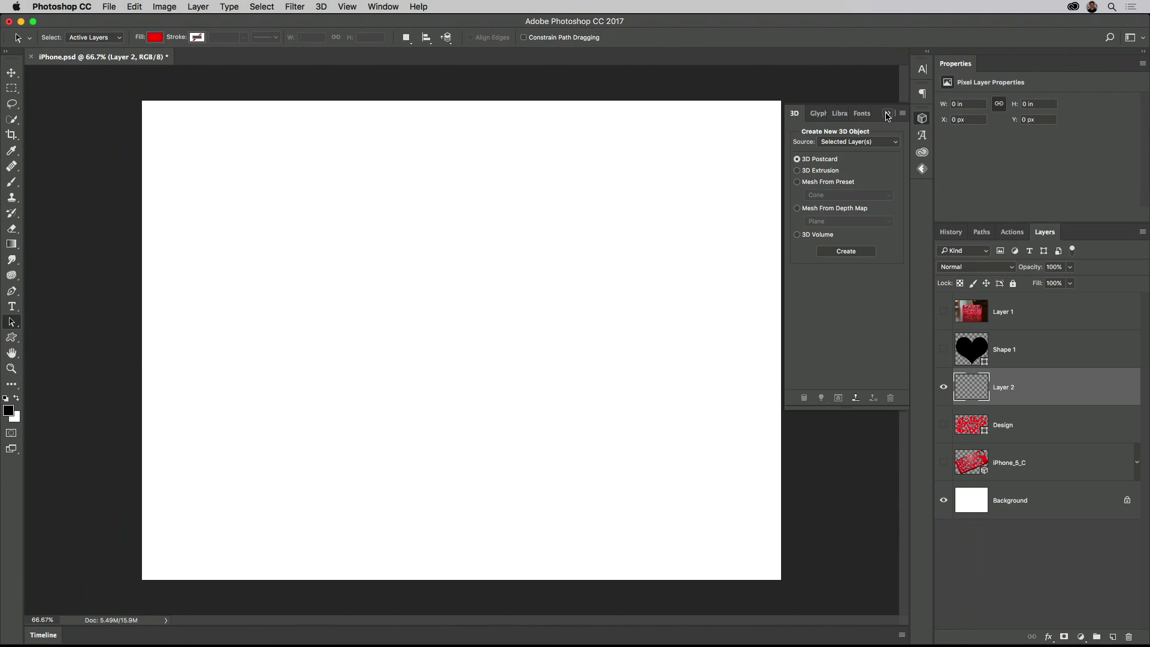
Paste the Create Now artwork into iPhone.psd as a Smart Object, then collapse the Libraries panel
left_click(886, 112)
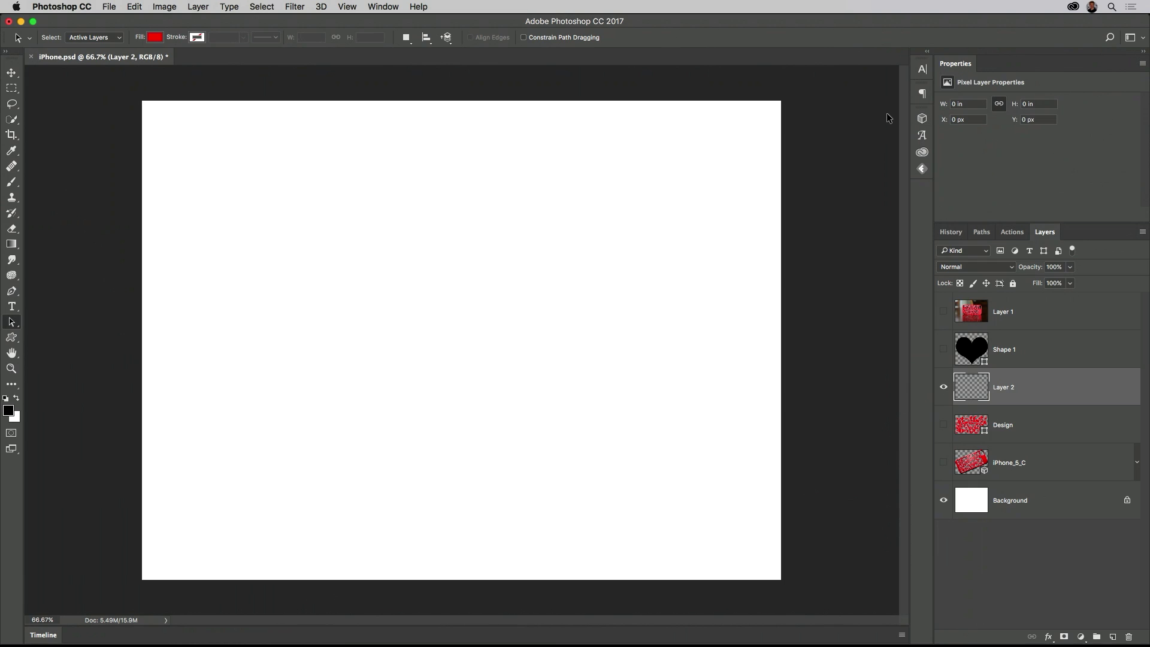
key("super+v")
left_click(552, 249)
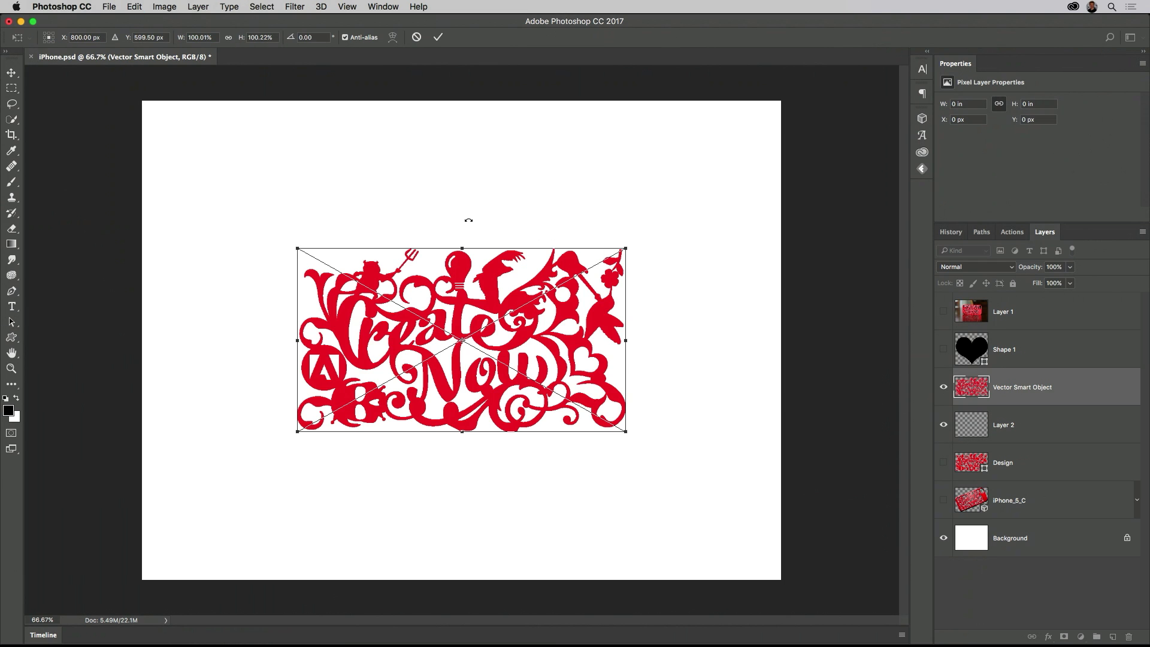
key("Escape")
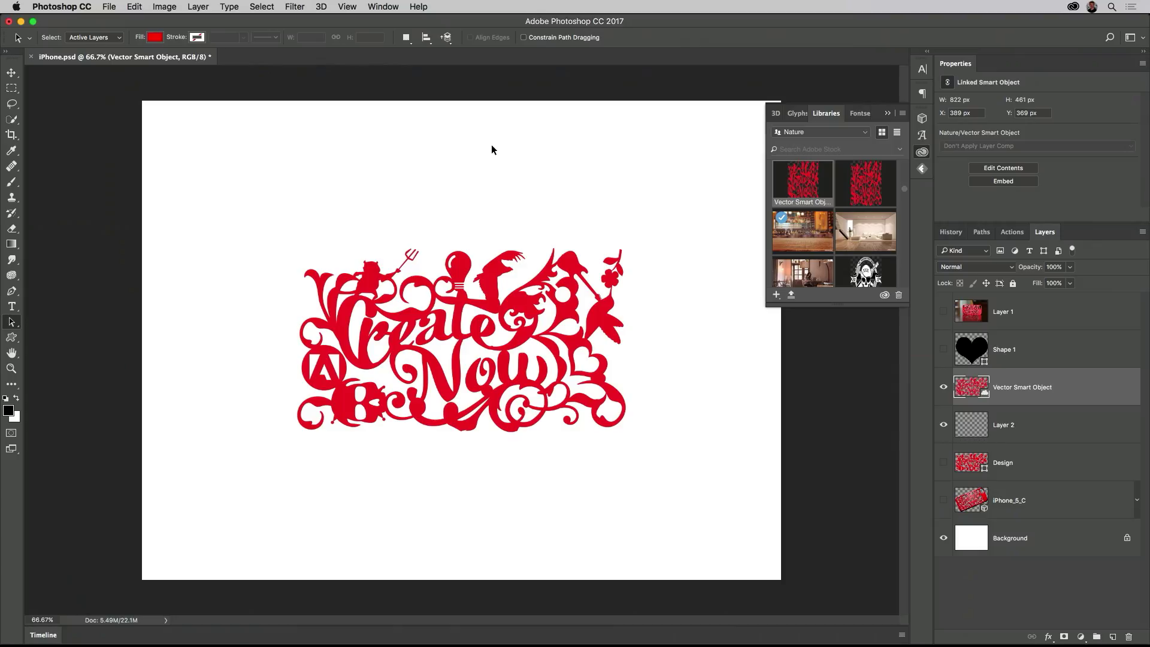
left_click(888, 113)
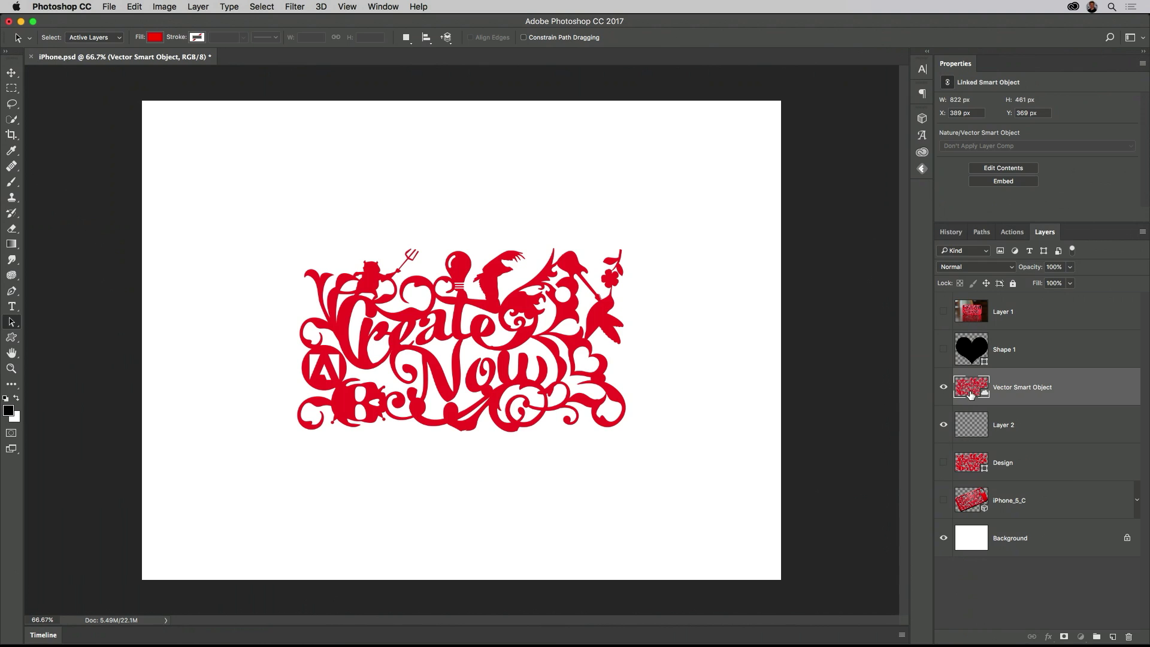
Show the 3D panel from the Window menu
left_click(321, 7)
mouse_move(383, 6)
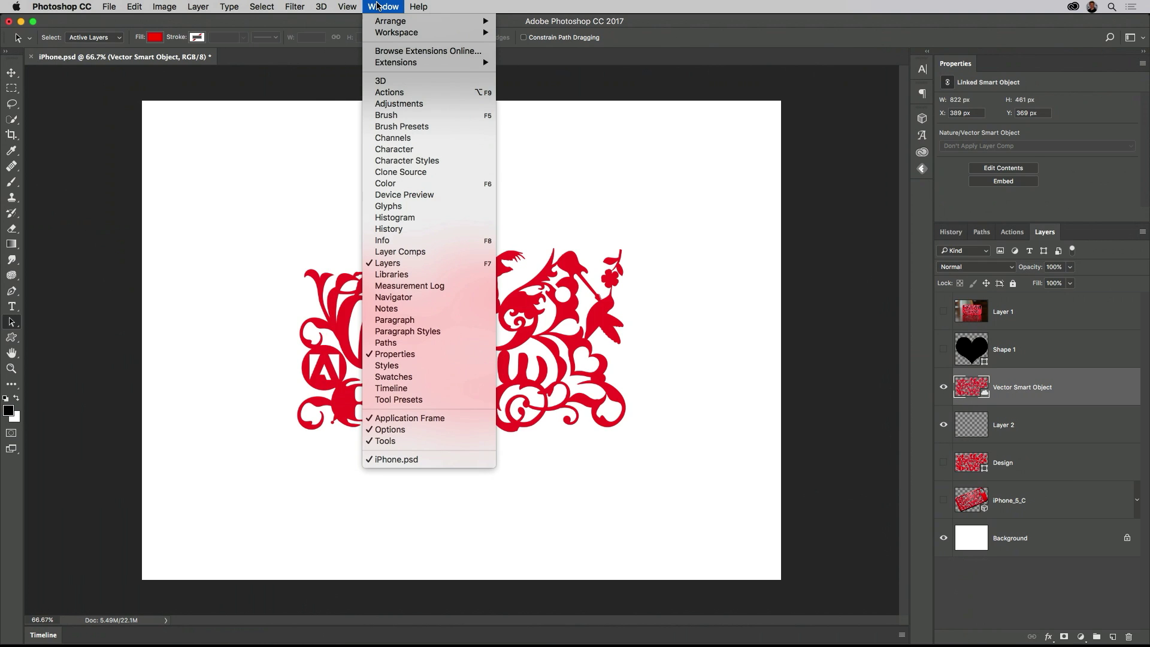
left_click(407, 84)
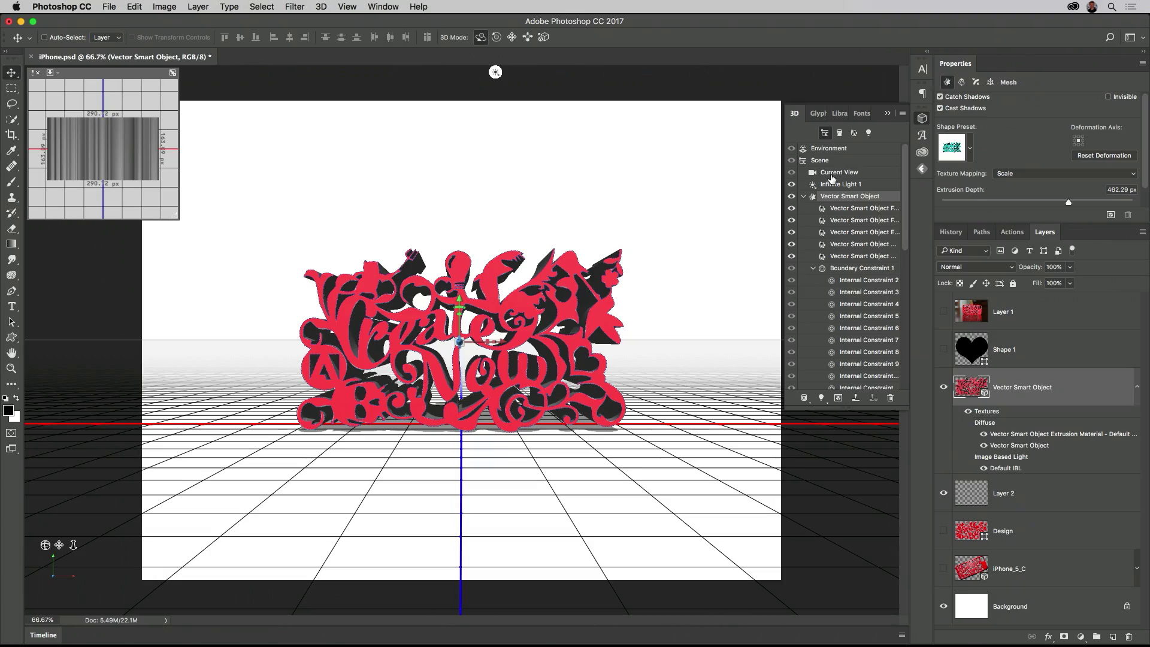
Orbit the current view and thin the Create Now mesh's extrusion depth to 3.89 px
left_click(830, 174)
left_click_drag(573, 314, 492, 335)
left_click(837, 200)
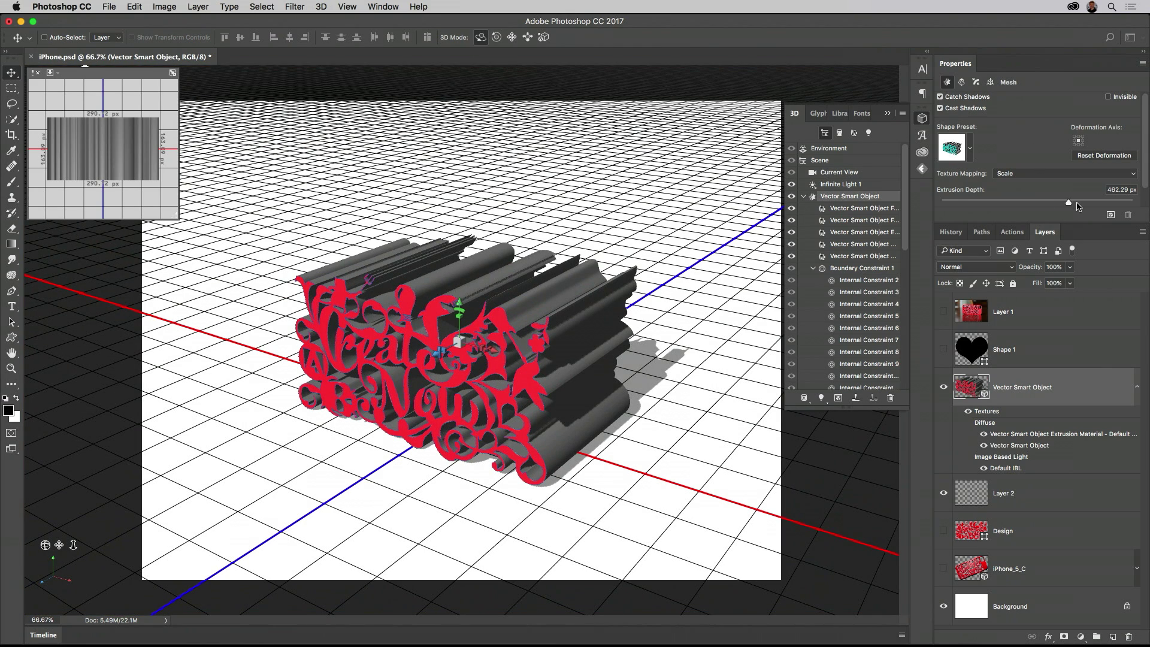
left_click_drag(1066, 204, 1040, 205)
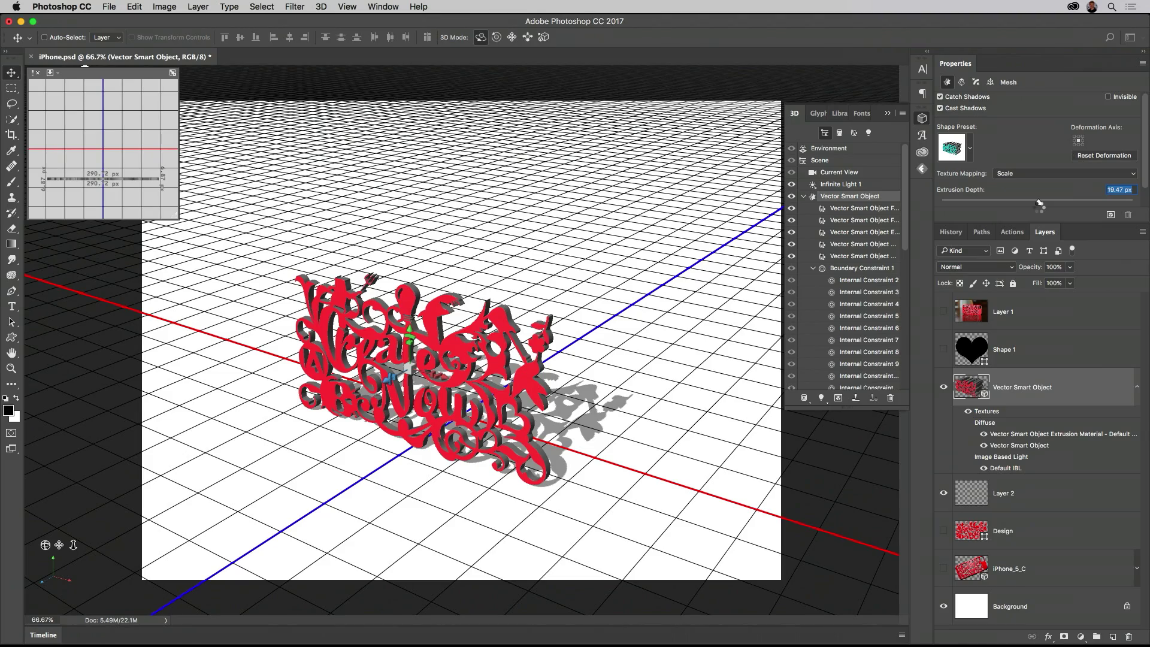
left_click_drag(1039, 203, 1037, 205)
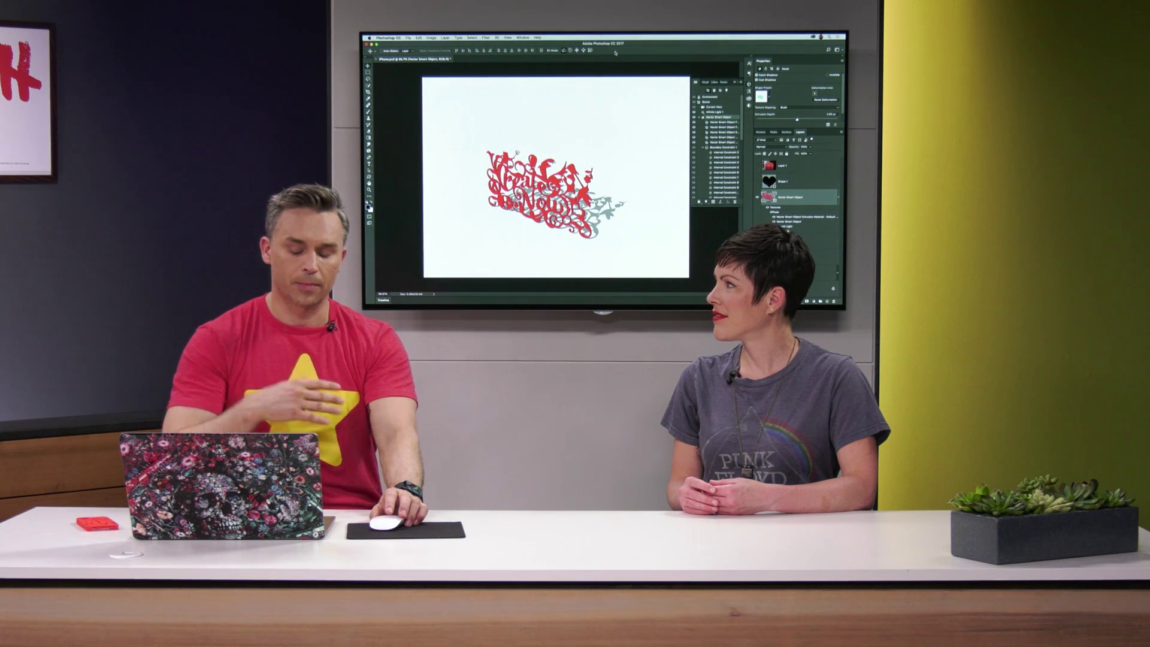
Hide the Vector Smart Object layer and turn on the iPhone_5_C layer's visibility
left_click(496, 38)
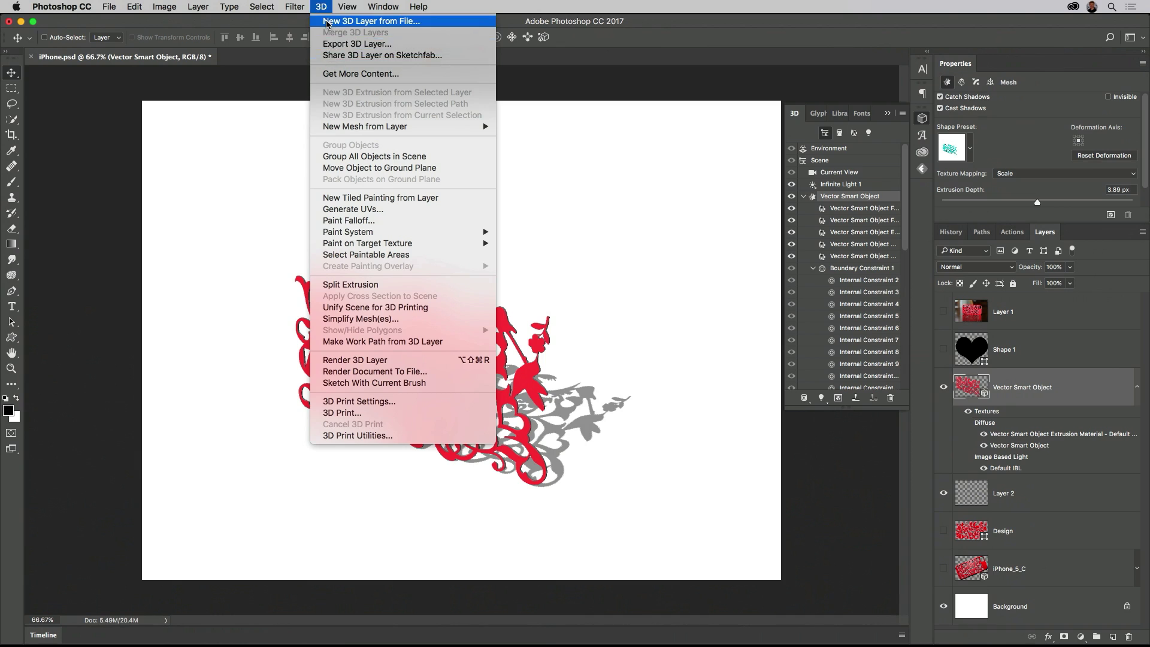
key("Escape")
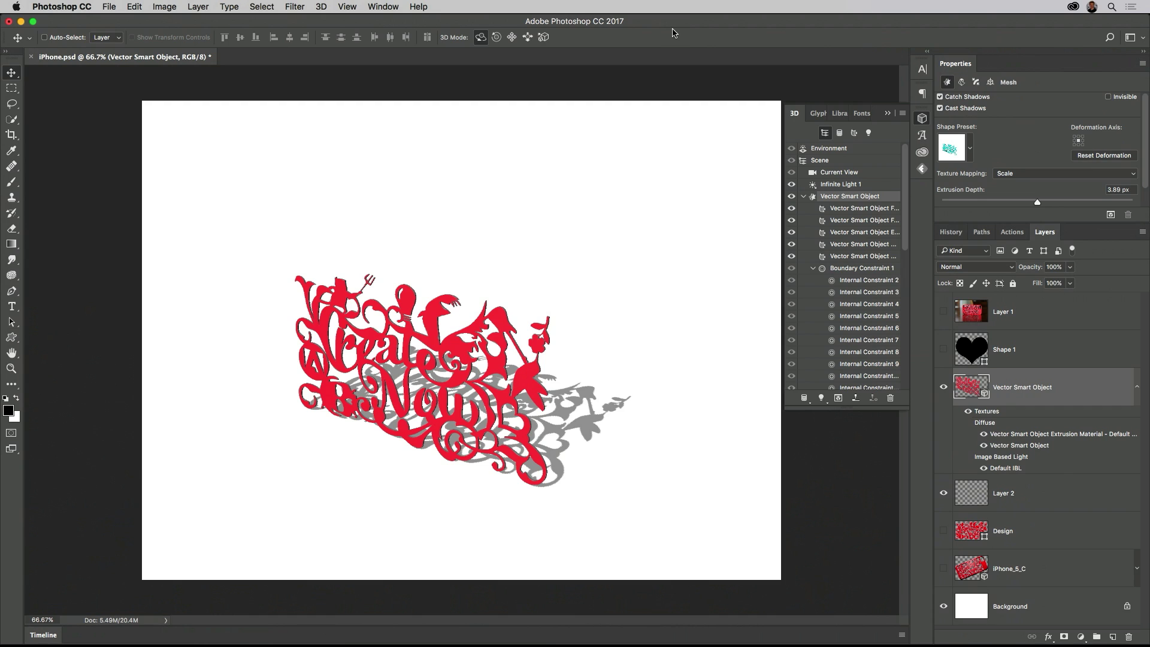
left_click(944, 388)
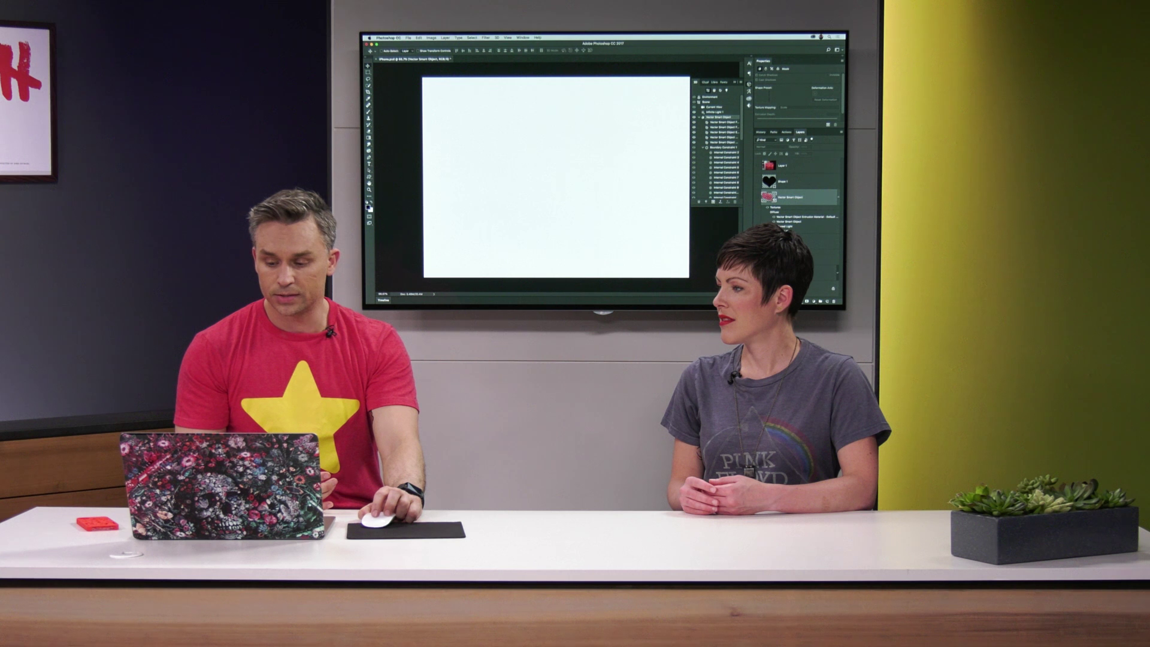
left_click(943, 568)
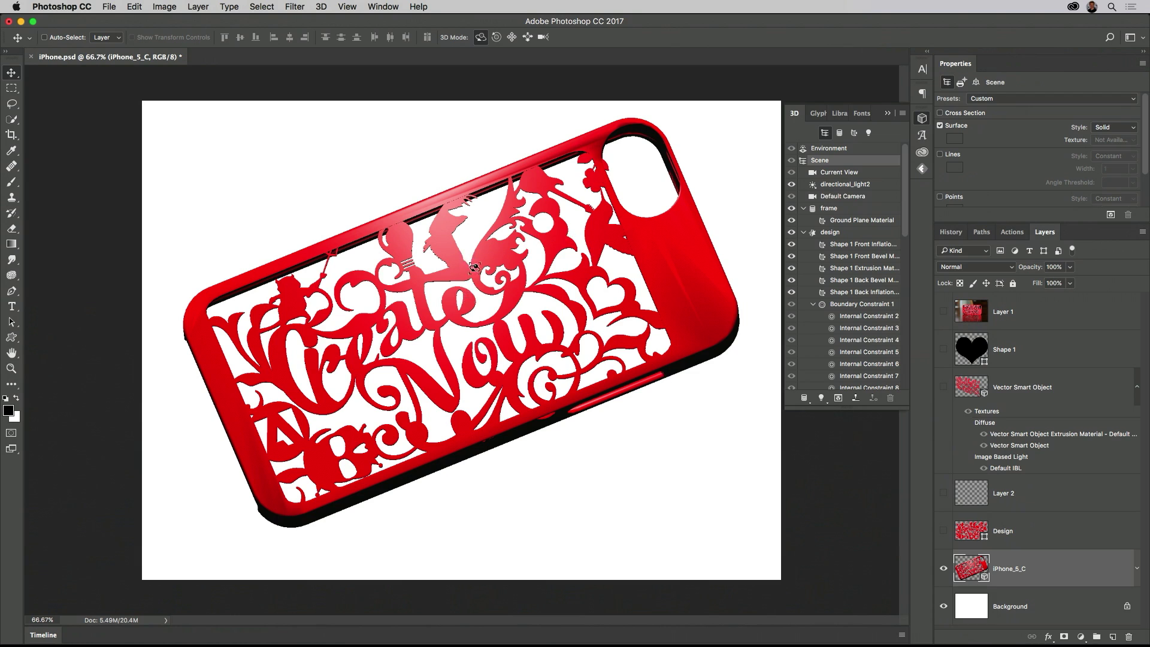
Orbit the phone case, then choose 3D > 3D Print to unify the scene
left_click_drag(460, 303, 484, 253)
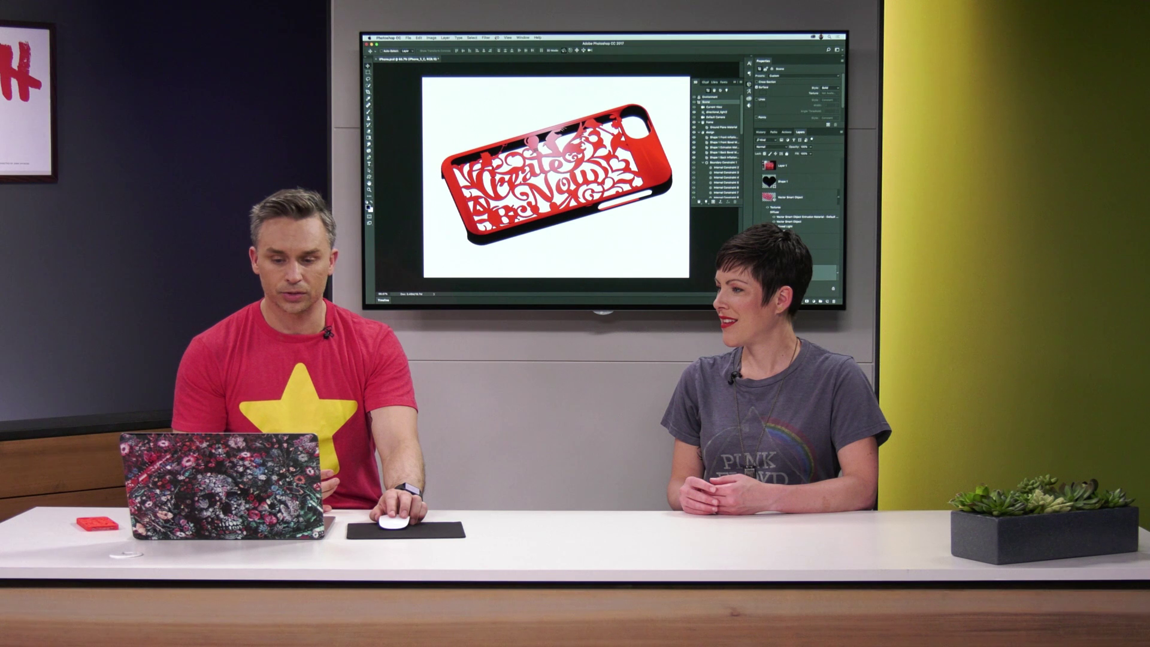
left_click(321, 7)
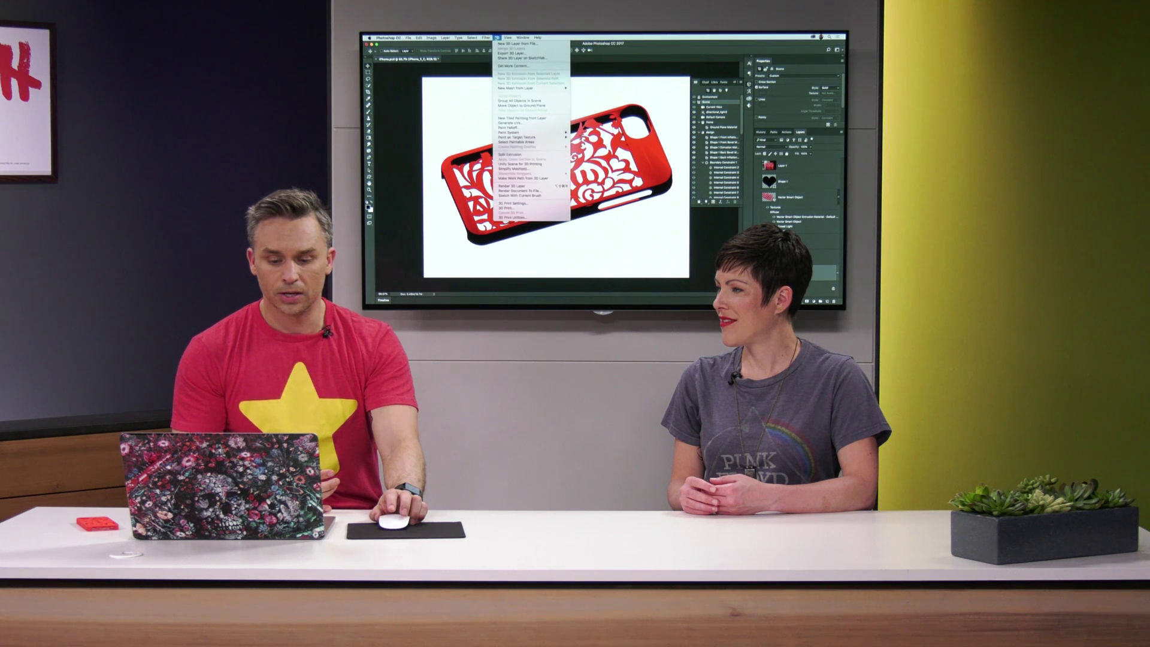
left_click(533, 209)
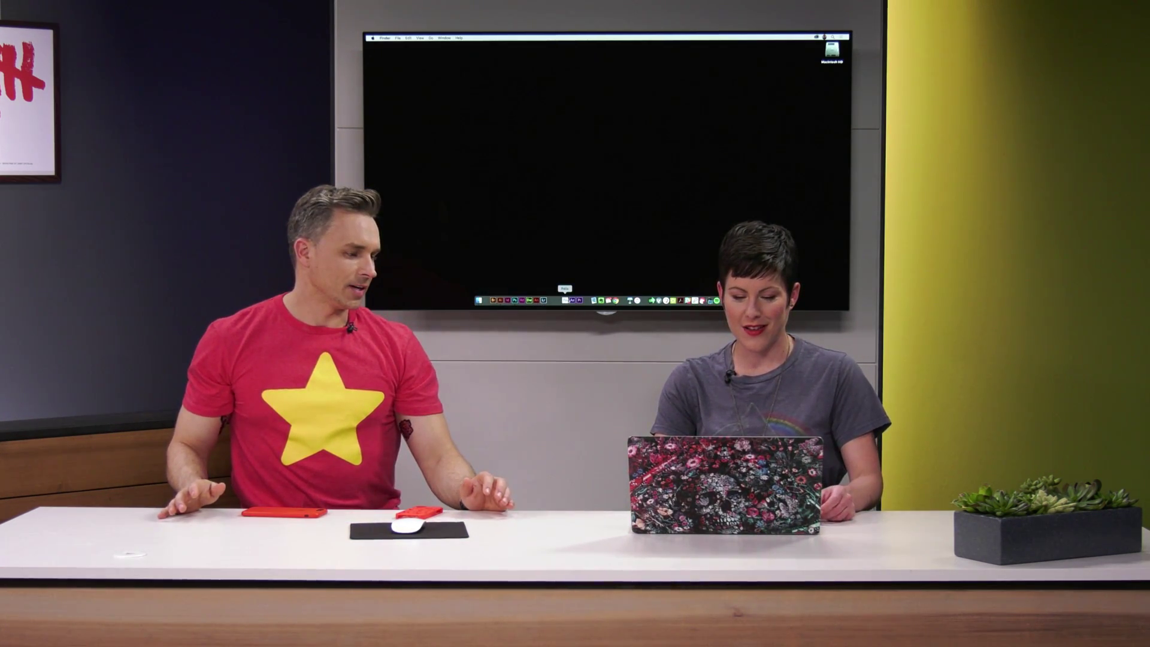
Launch Project Felix and create a new, empty 3D project from its welcome screen
left_click(564, 299)
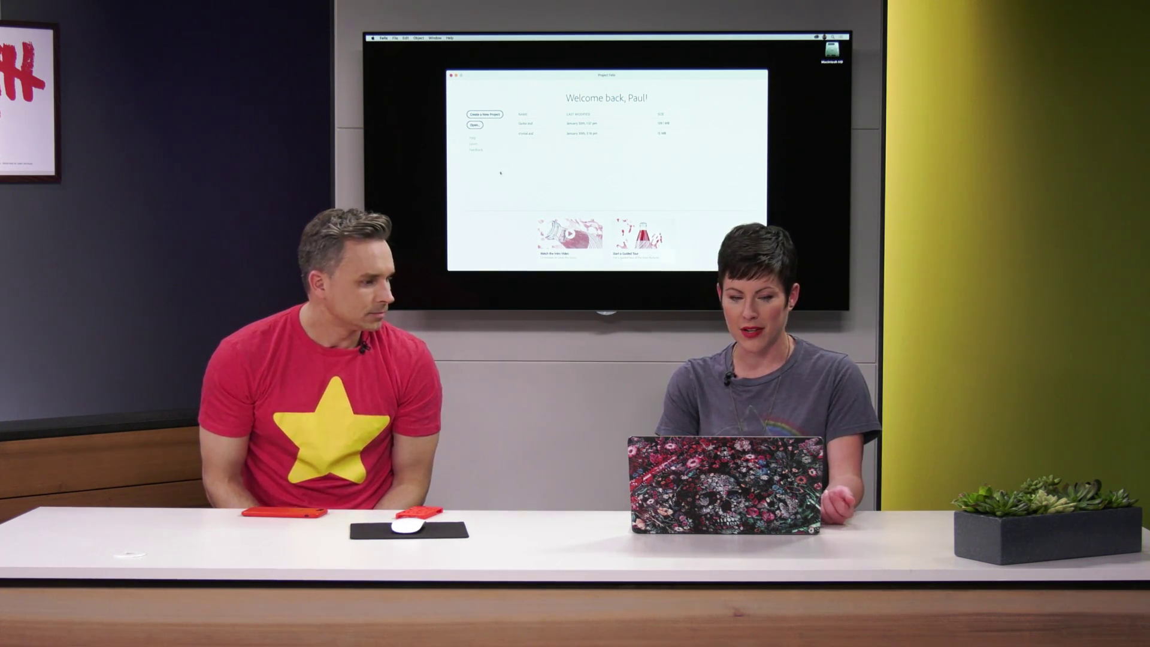
left_click(485, 114)
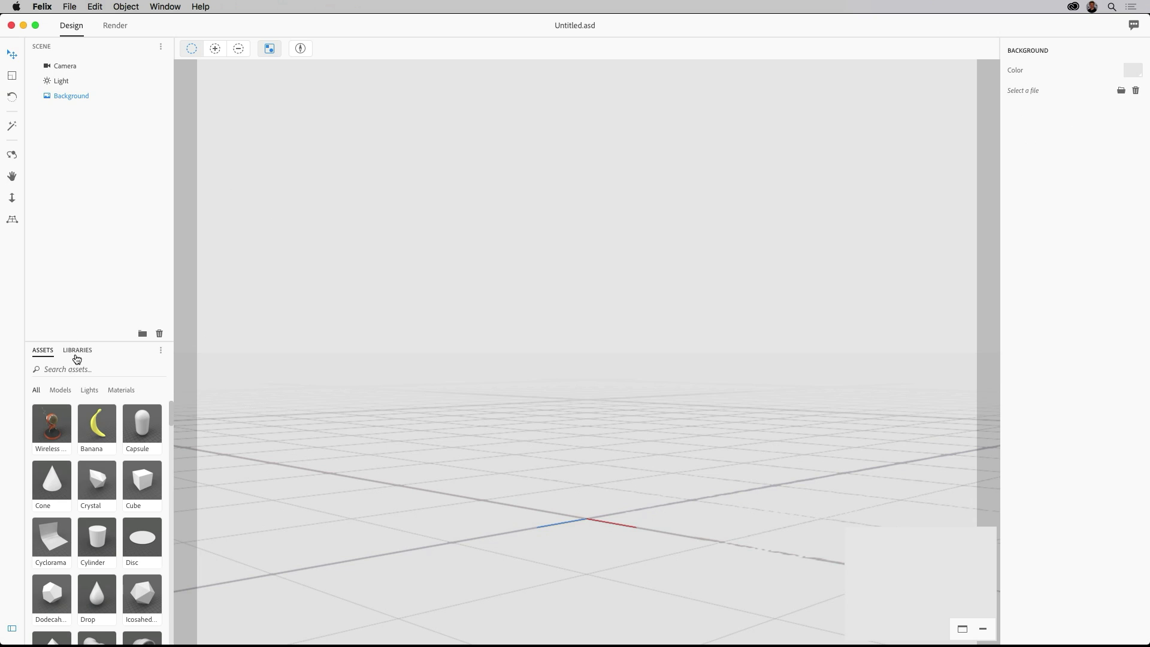
Search the libraries for 'pano' and apply the autumn mountain panorama as the scene background
left_click(76, 353)
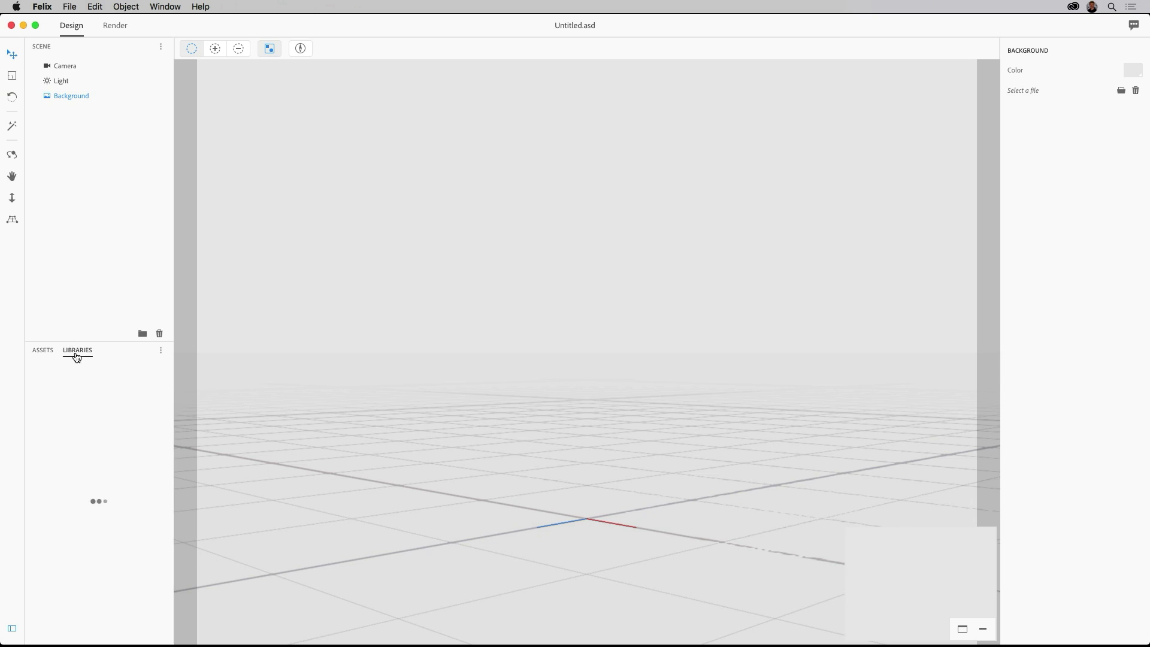
left_click(77, 383)
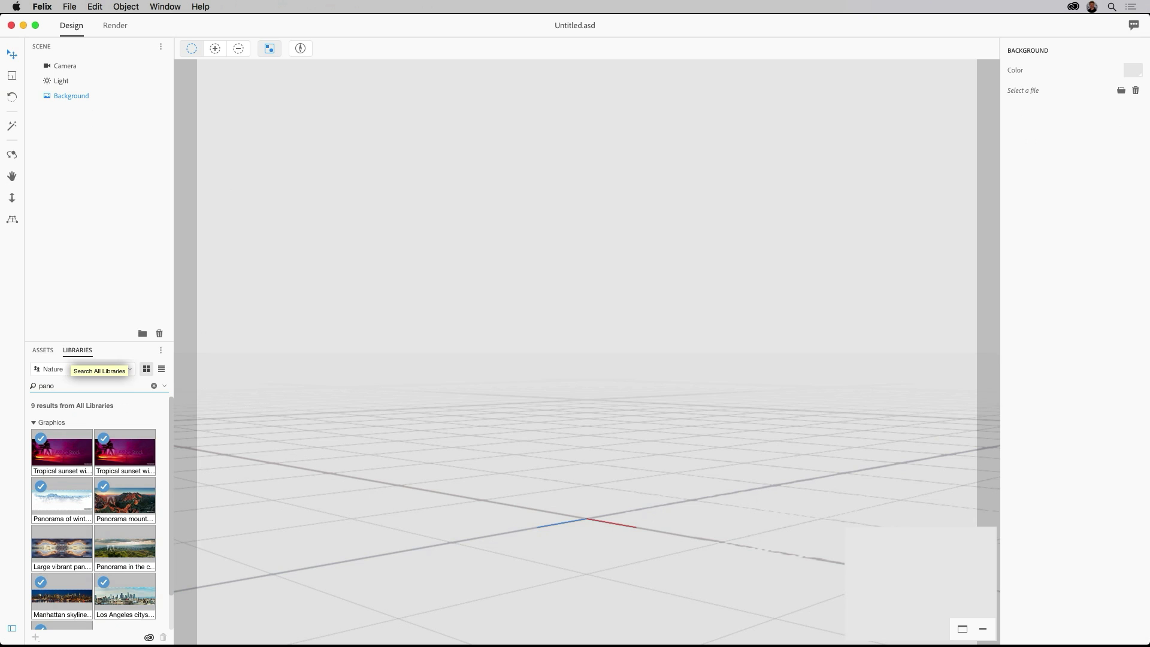
left_click_drag(133, 497, 377, 403)
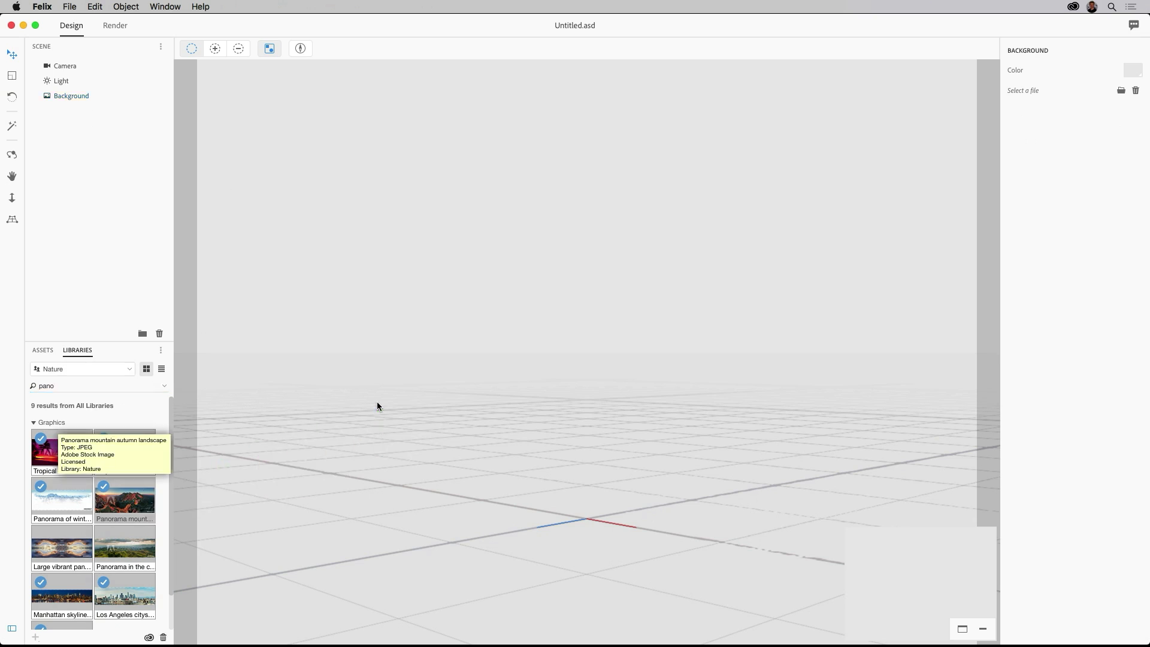